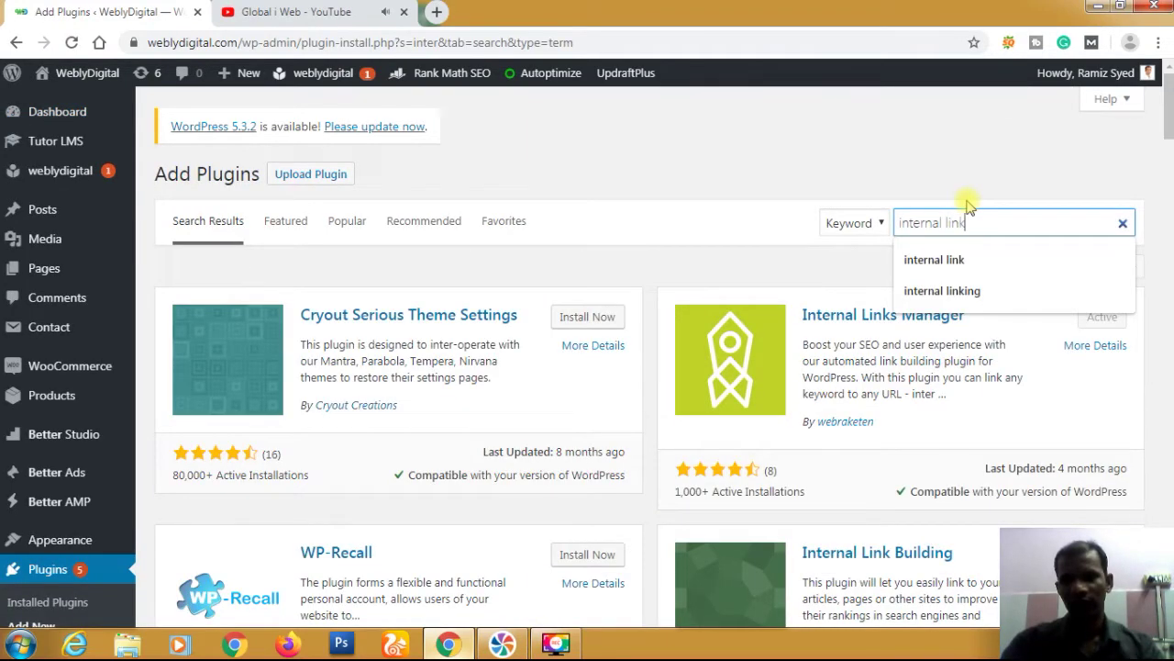
Search the plugin directory for "internal link" and look at the Internal Link Building result
key(Return)
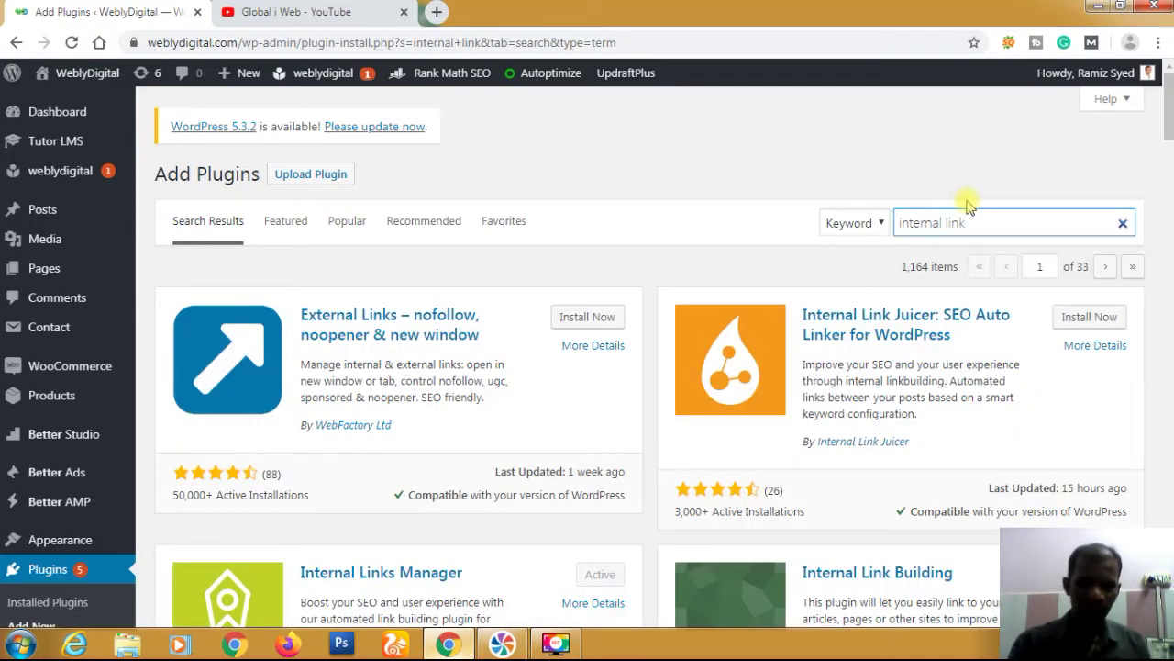
scroll(629, 257, down, 1)
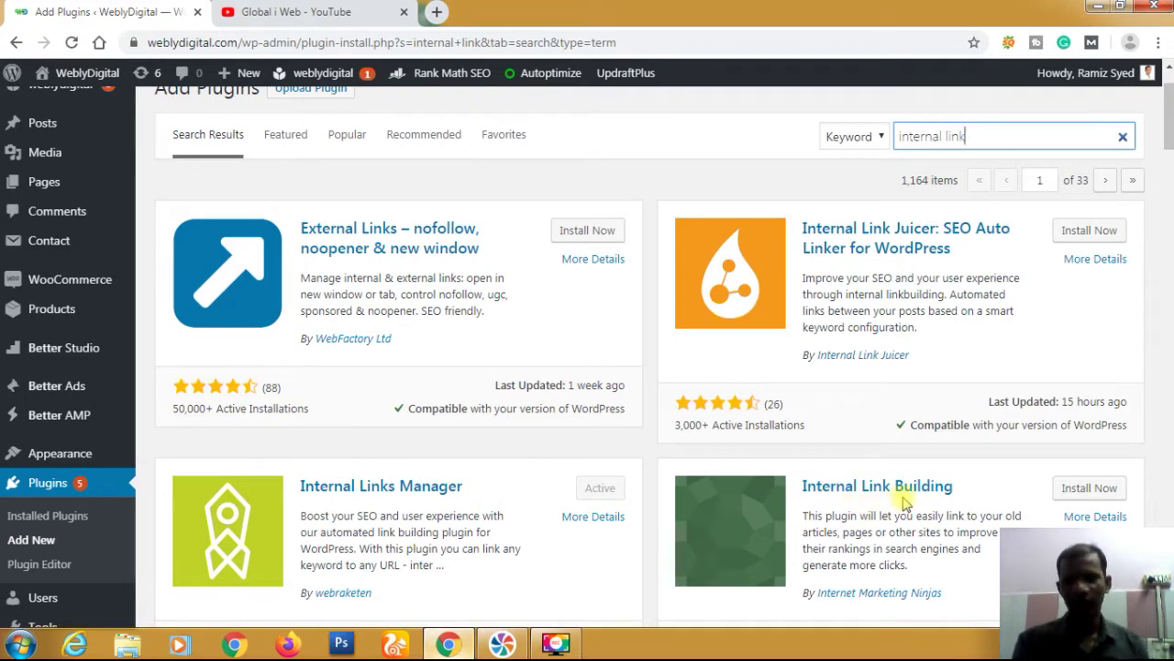
triple_click(985, 495)
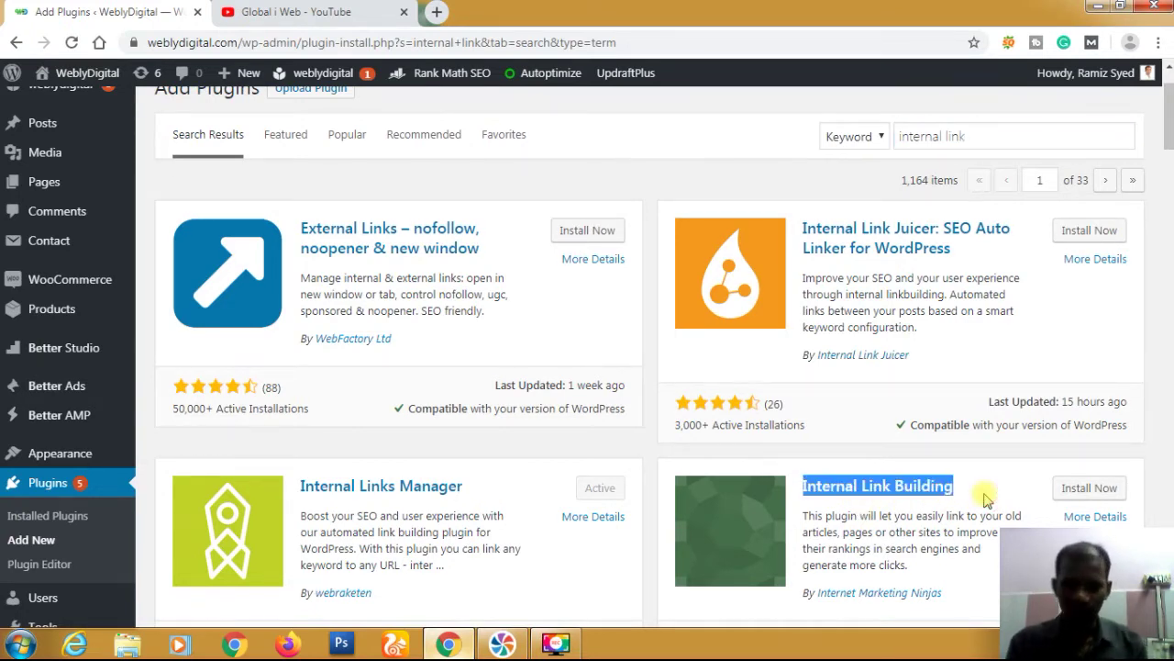
click(985, 495)
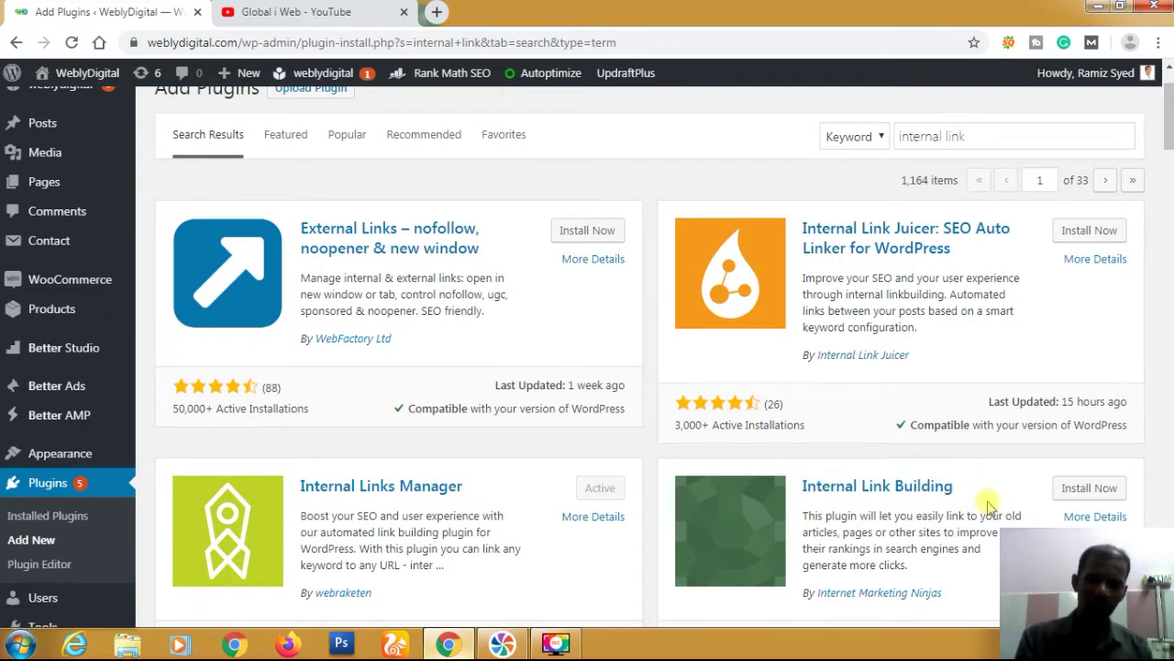
Dismiss the Windows color scheme prompt and locate the Internal Links Manager plugin in the search results
scroll(643, 509, up, 1)
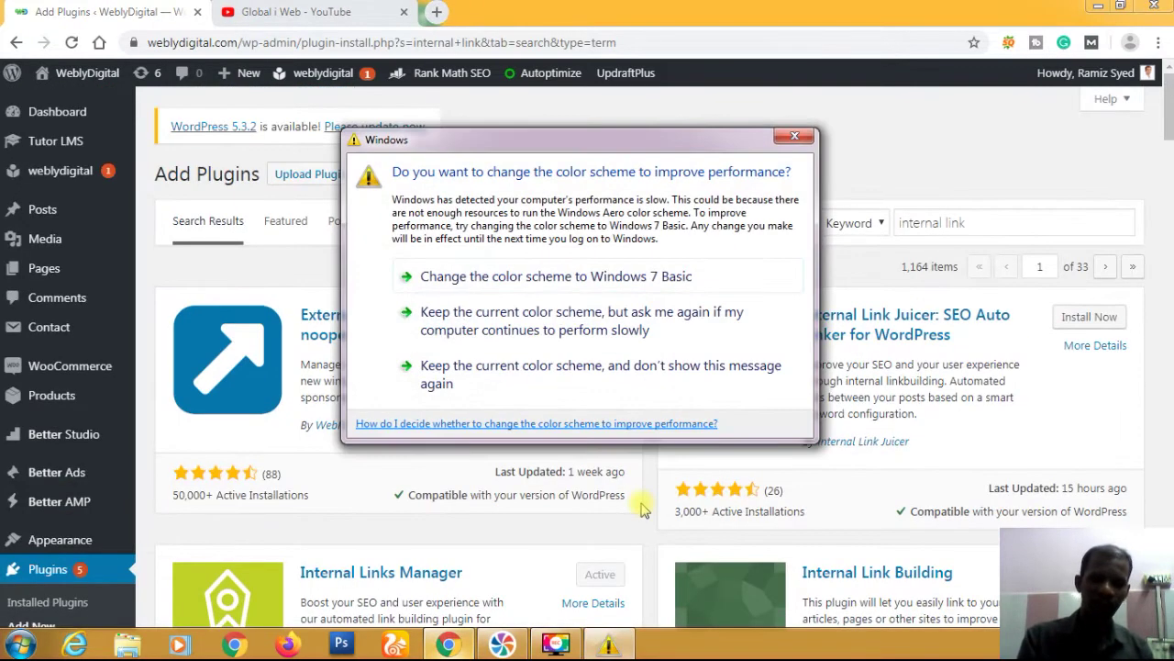
click(794, 136)
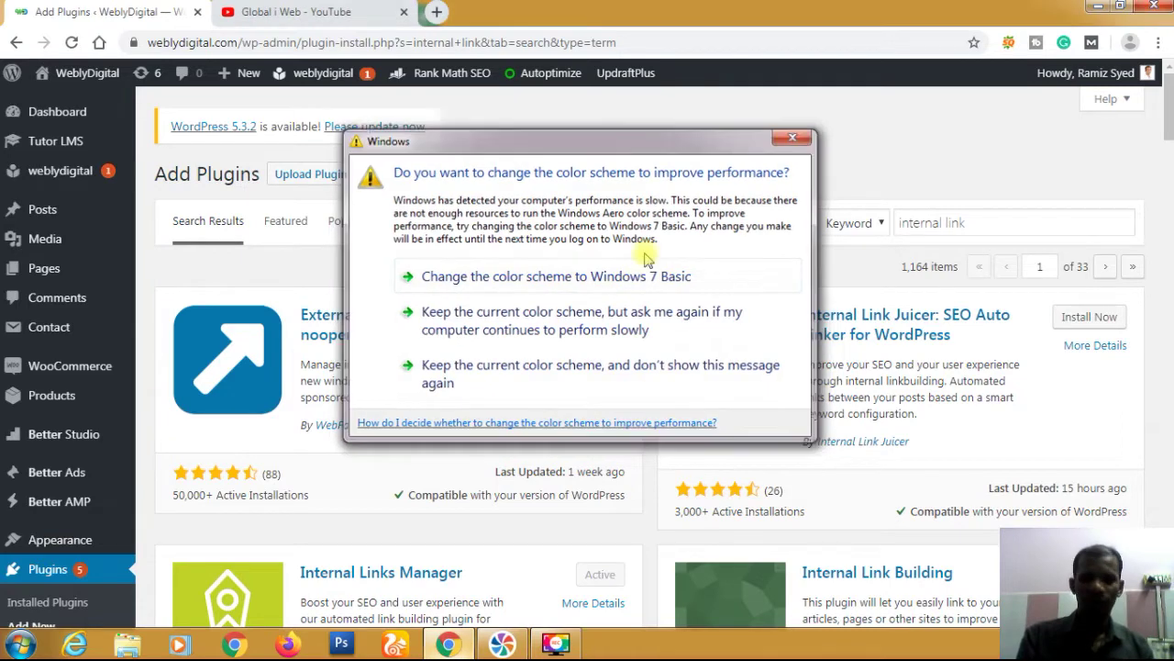
scroll(484, 499, down, 1)
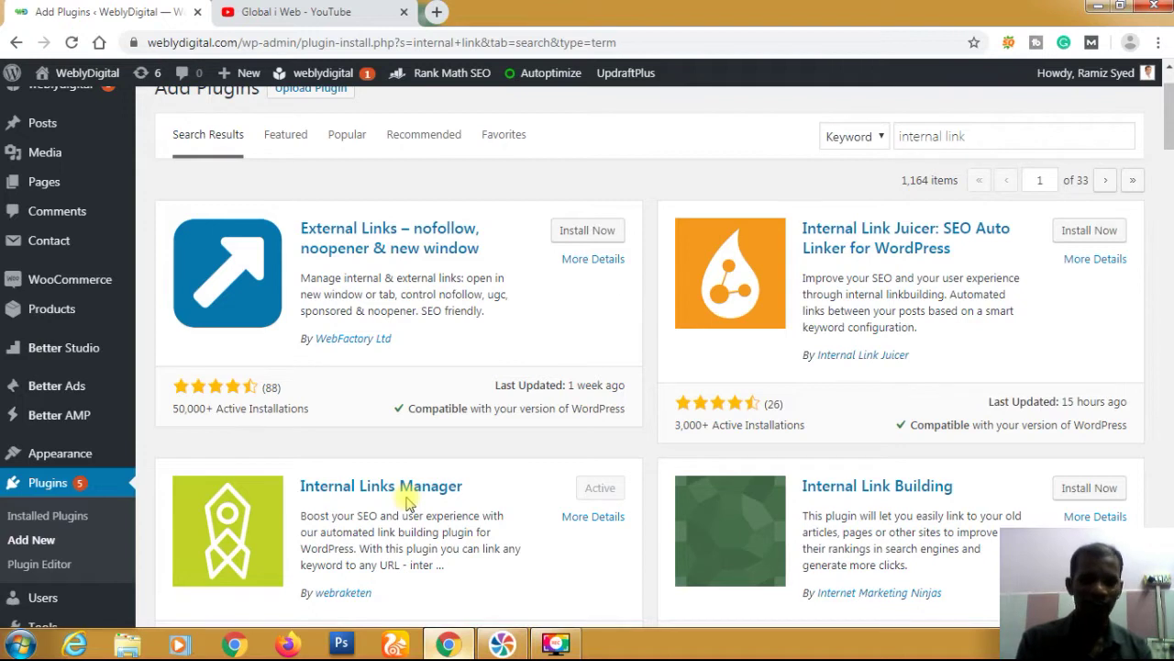
triple_click(475, 493)
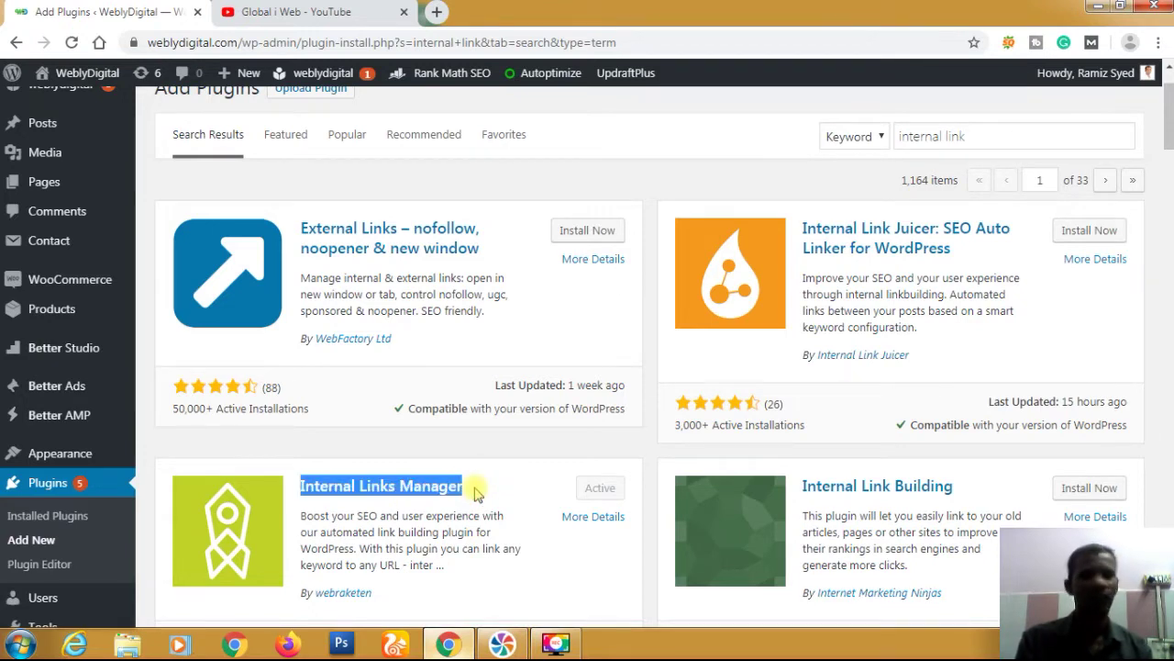
click(475, 493)
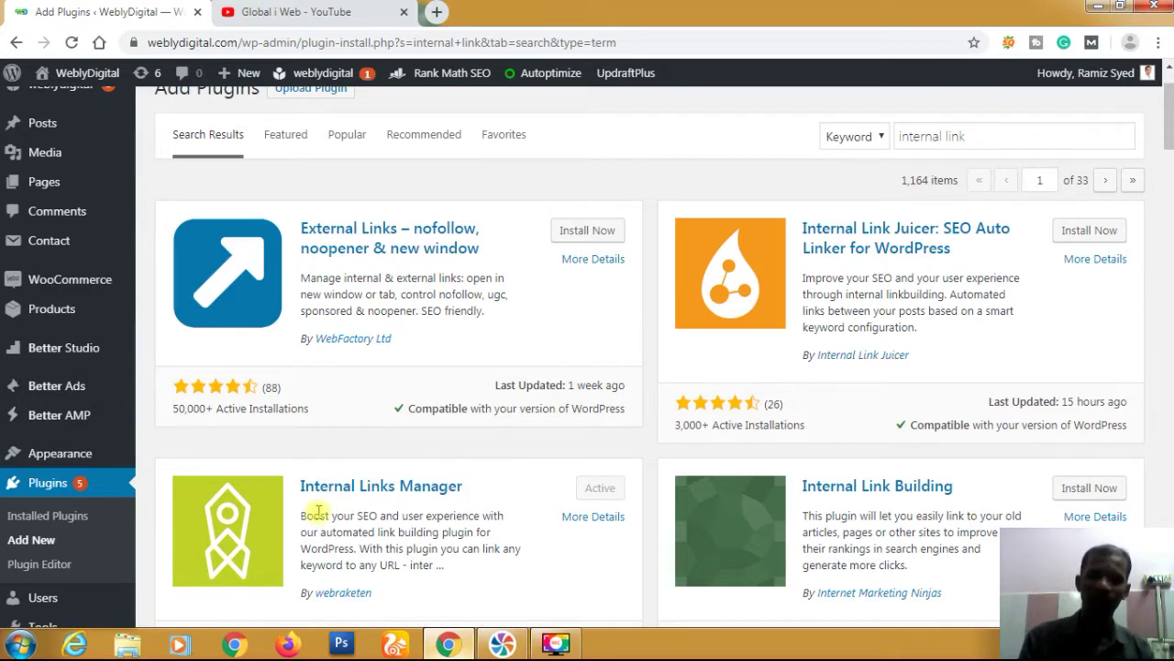
Open the All Links page of the Internal Links Manager plugin
scroll(317, 512, down, 2)
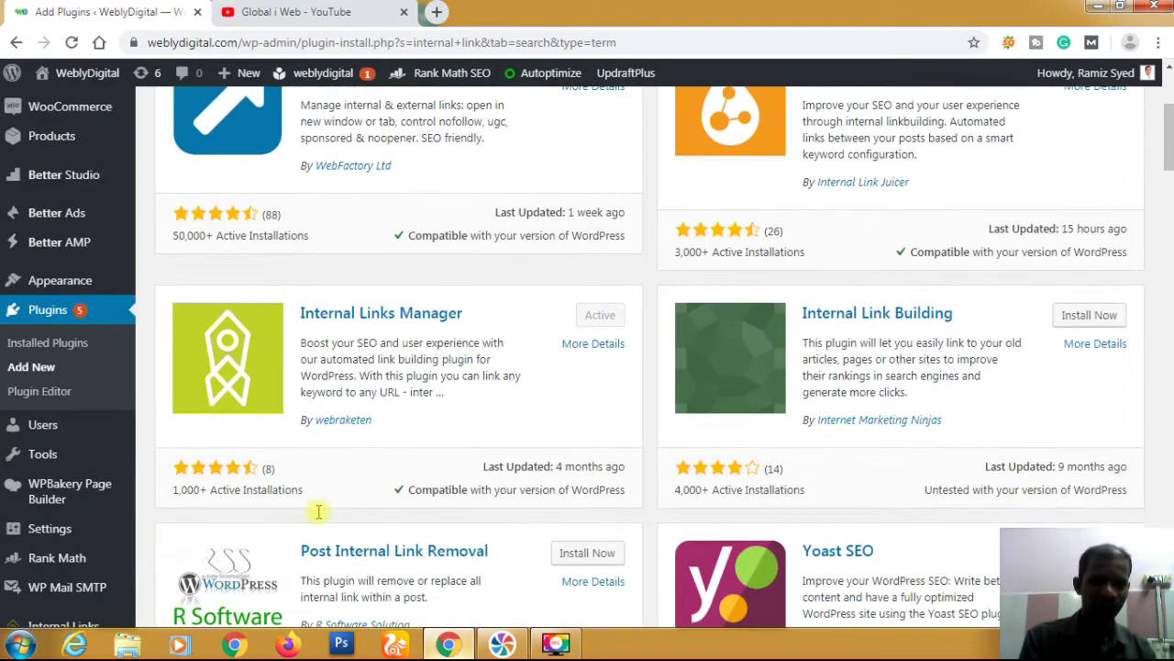
mouse_move(89, 578)
scroll(55, 584, down, 2)
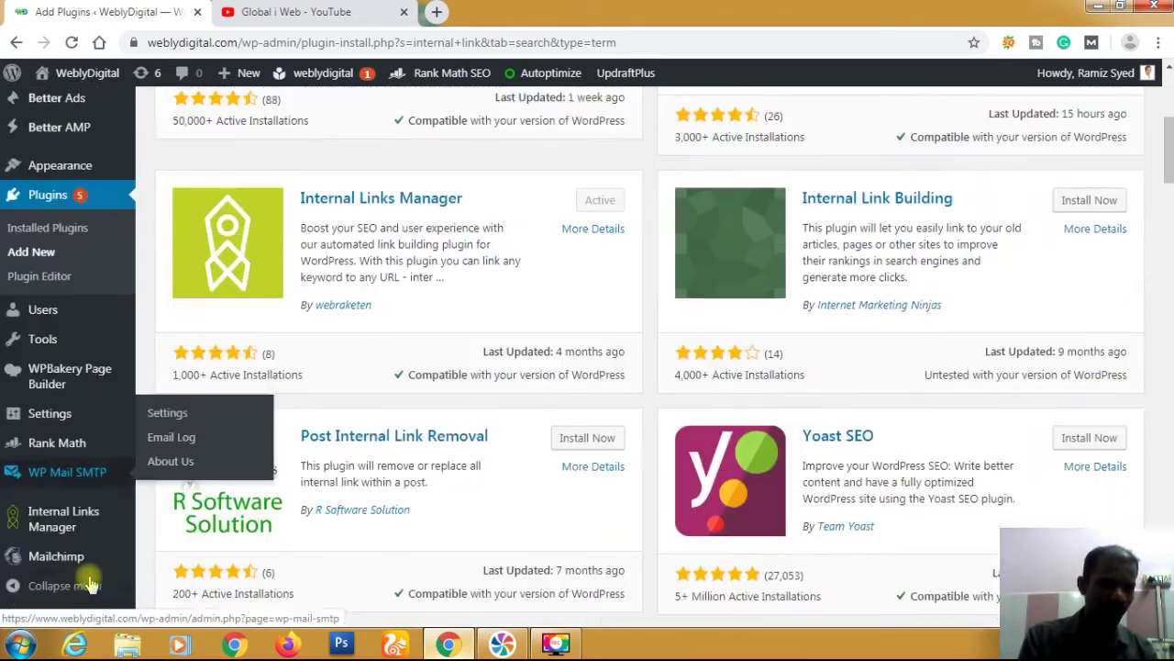
mouse_move(53, 532)
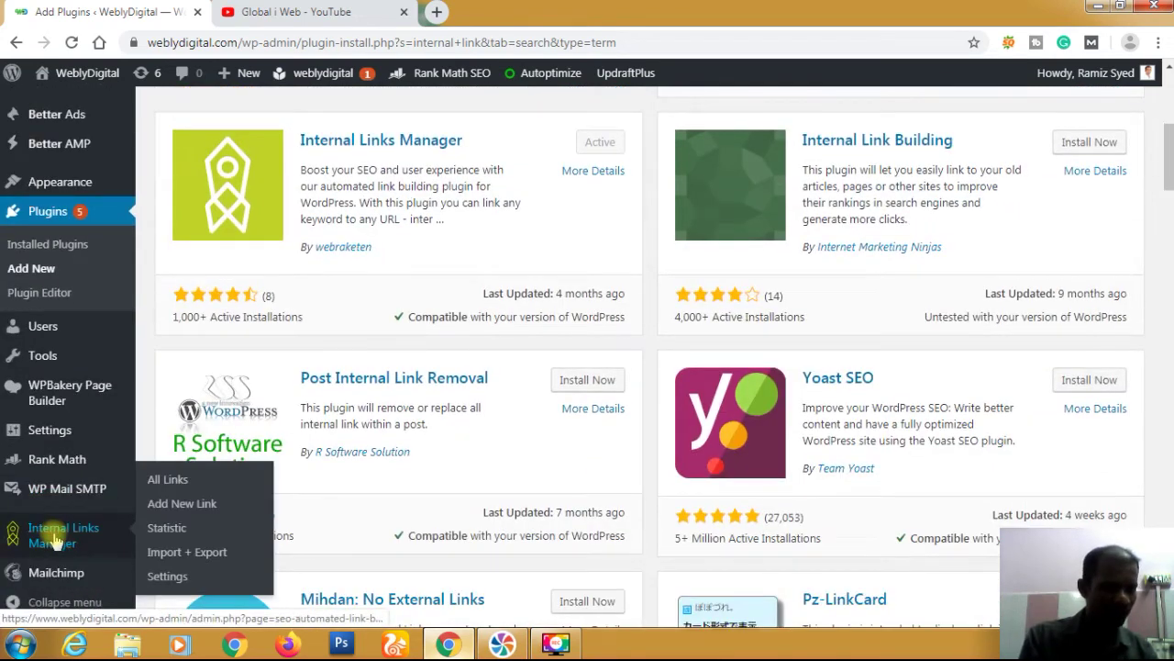
click(179, 480)
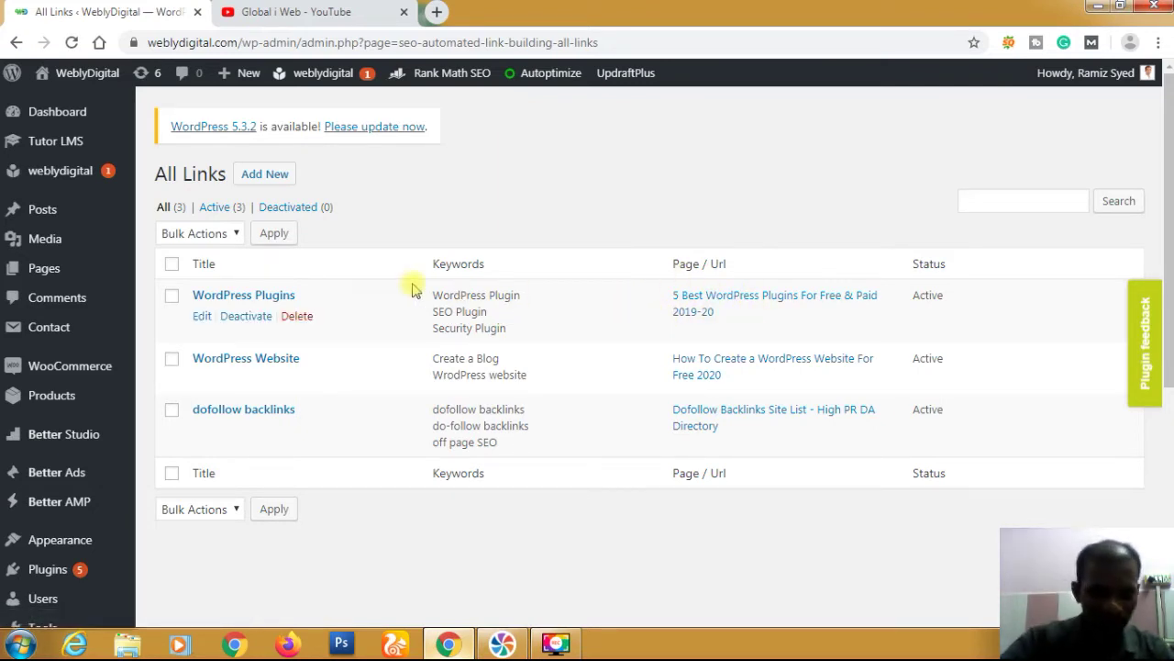
Copy the link title "WordPress Plugins" and open the WeblyDigital site's front end in a separate browser tab
triple_click(333, 296)
key(ctrl+c)
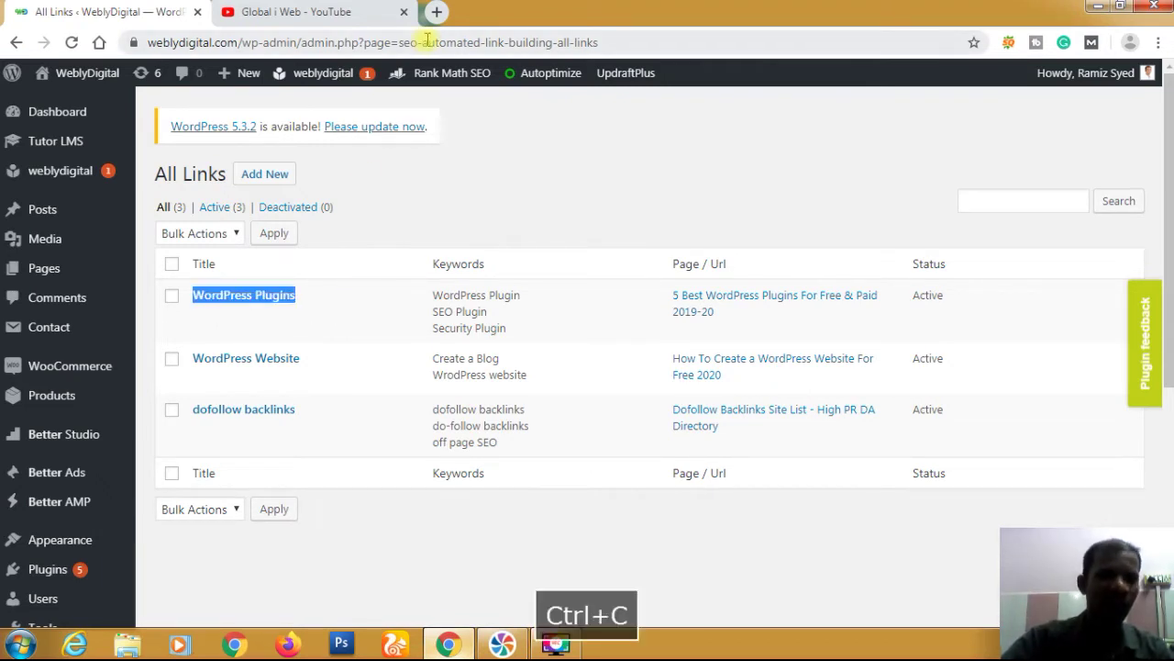
mouse_move(105, 78)
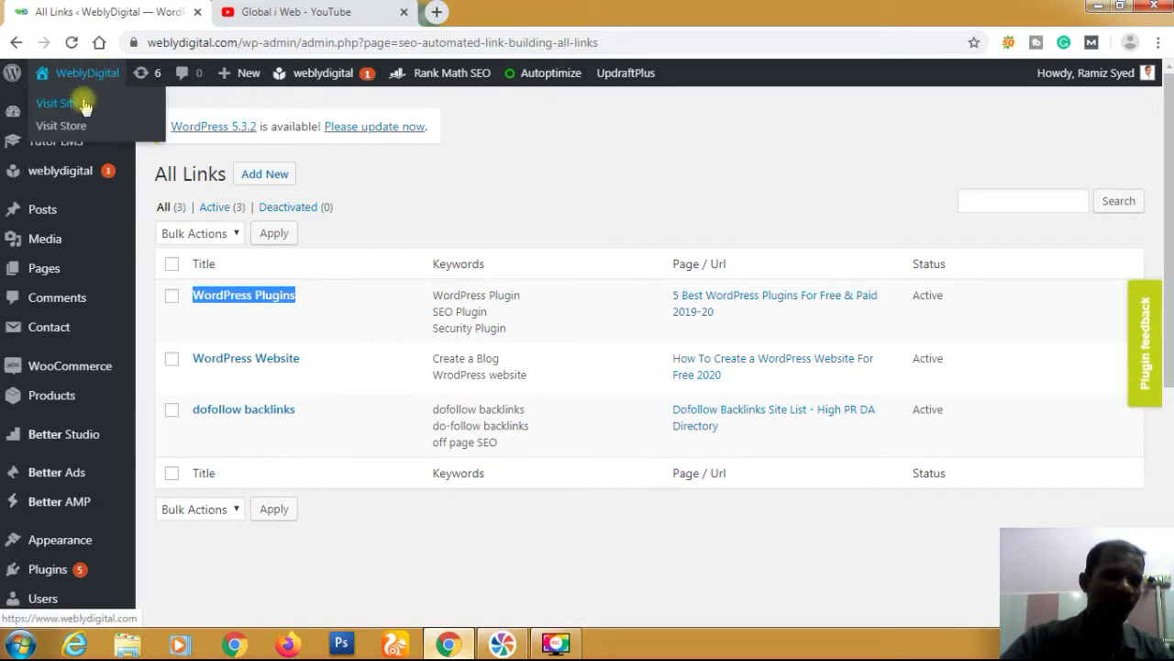
middle_click(81, 108)
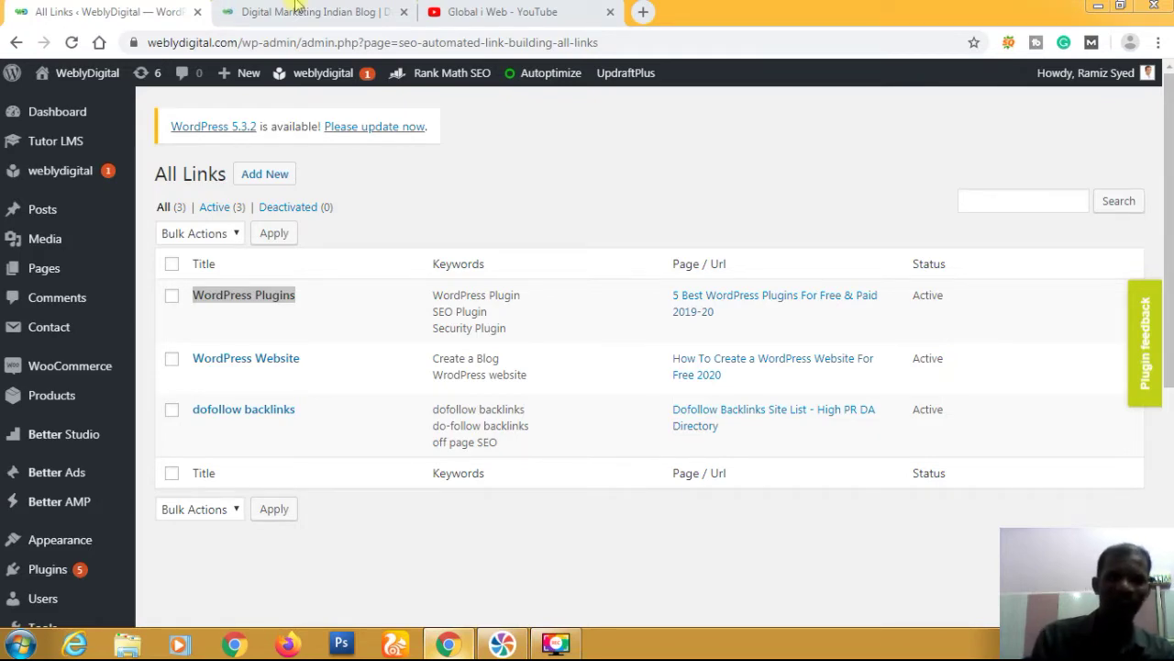
click(303, 11)
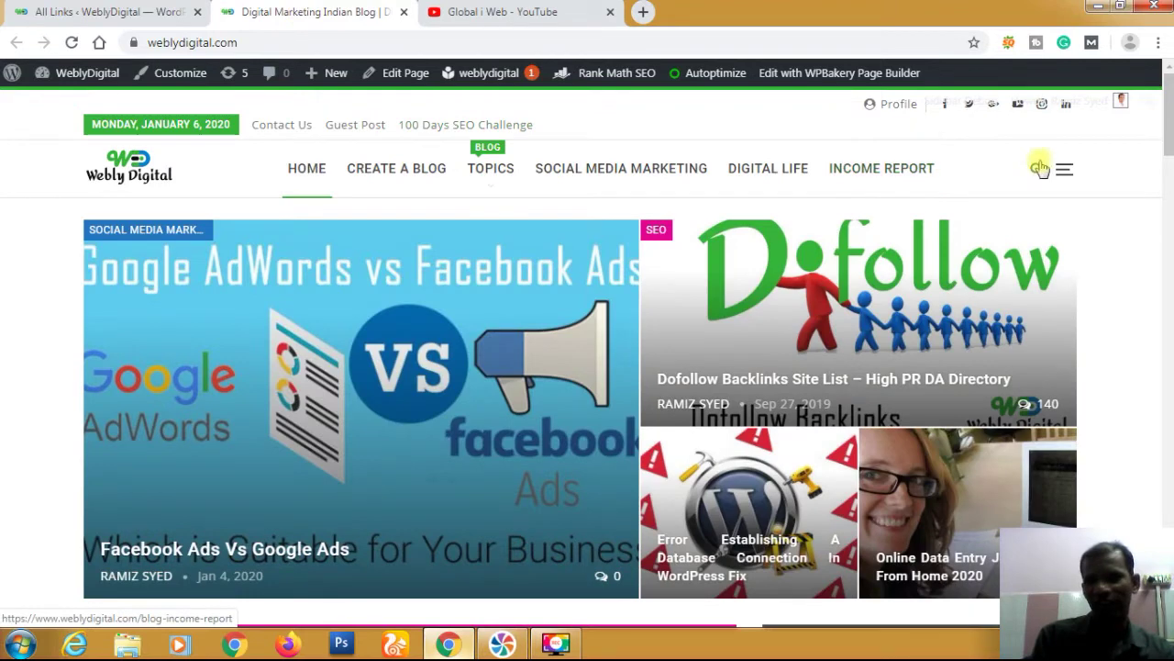
Browse the site's WordPress category and open the post "5 Best WordPress Plugins For Free & Paid 2019-20"
scroll(734, 325, down, 1)
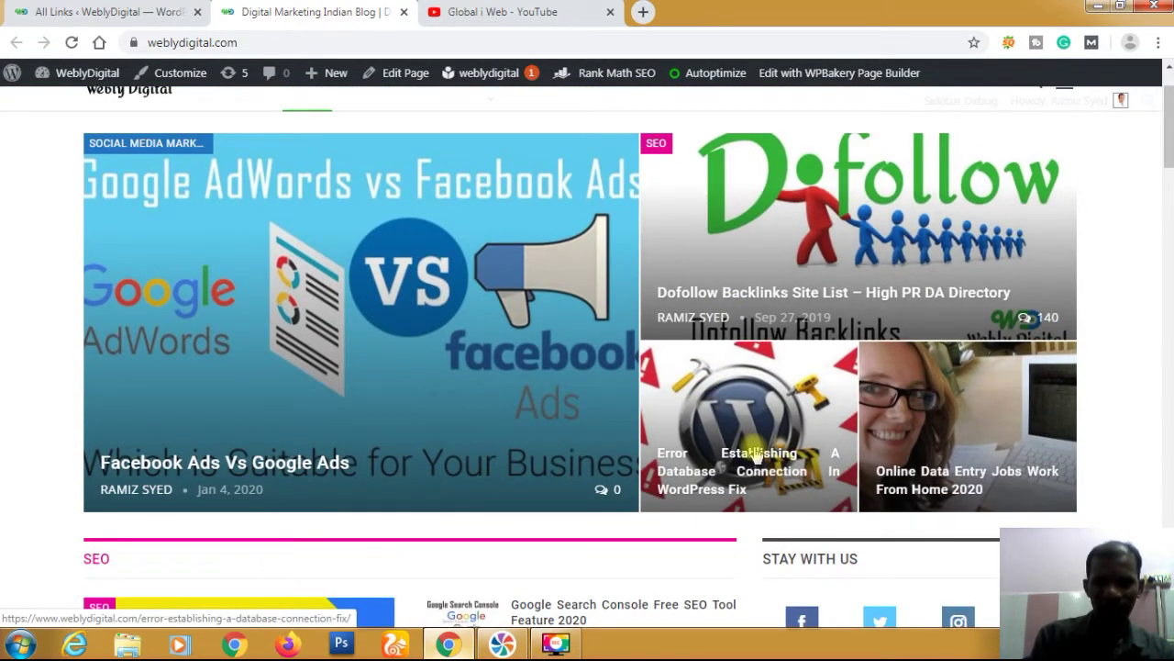
scroll(754, 456, down, 4)
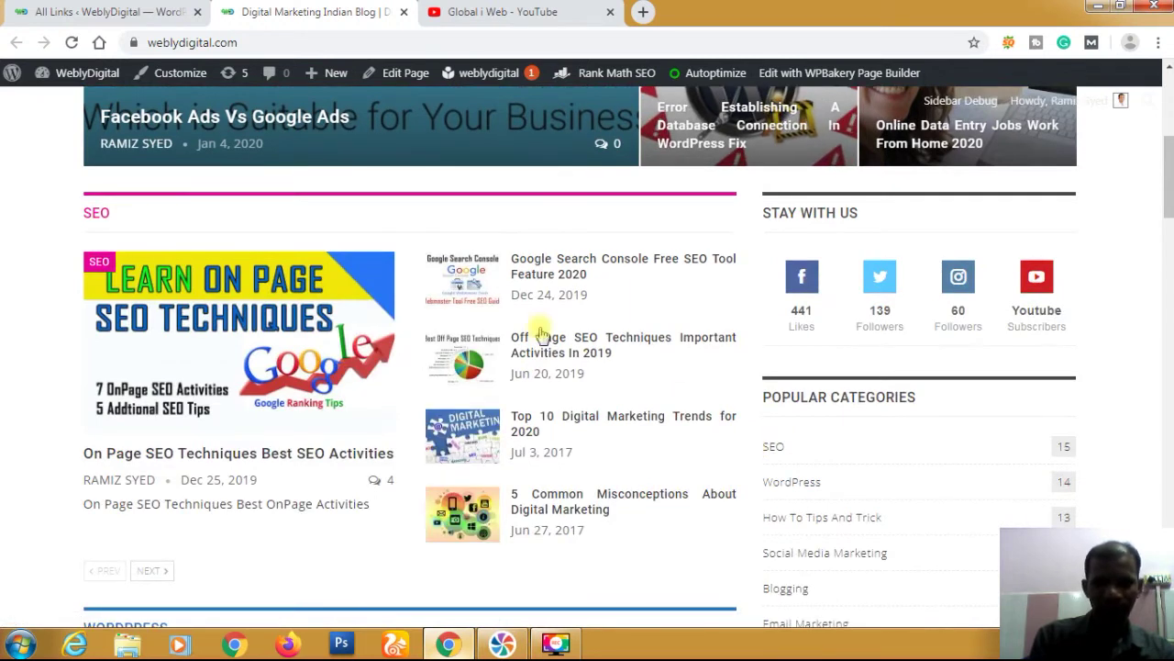
click(807, 492)
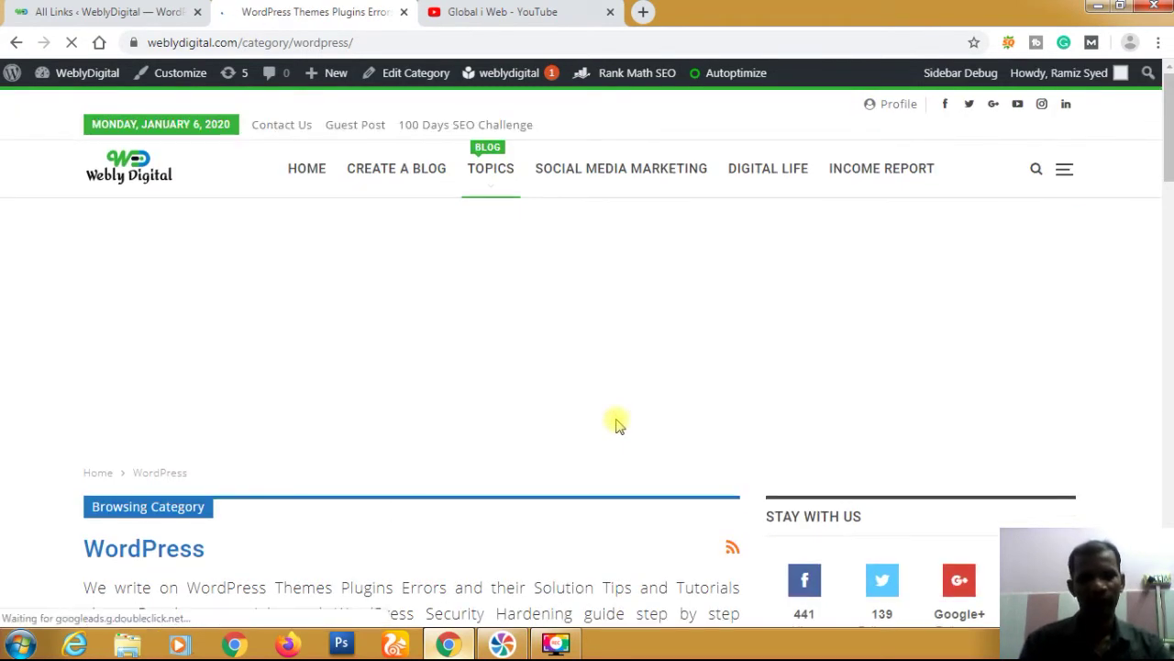
scroll(616, 424, down, 5)
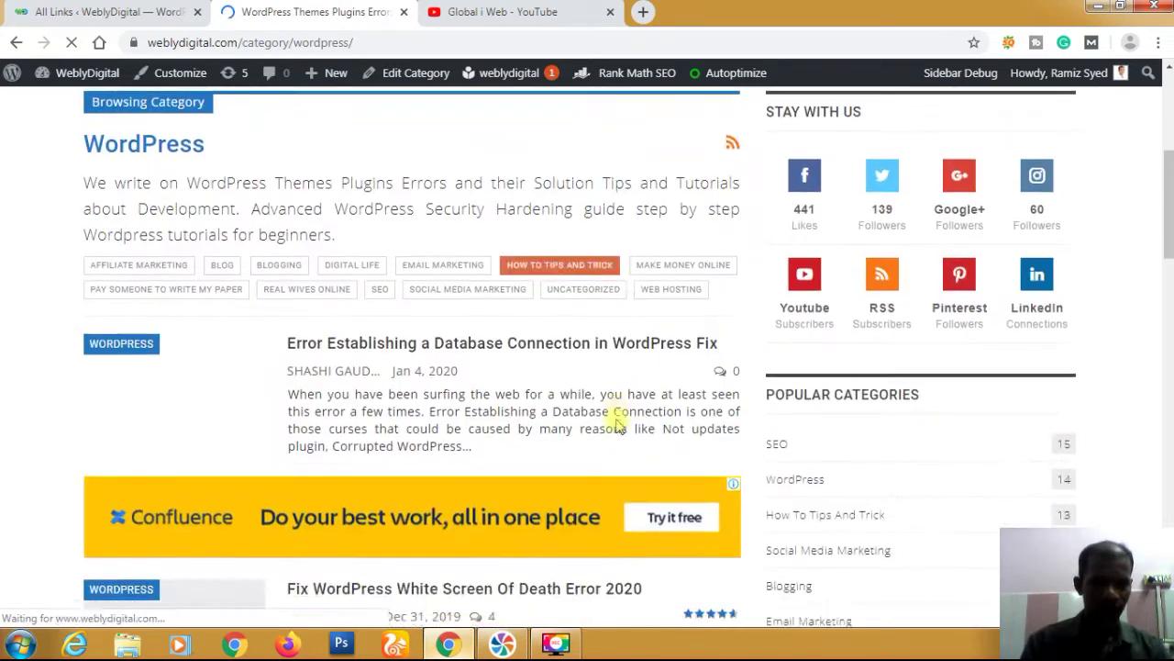
scroll(617, 423, down, 4)
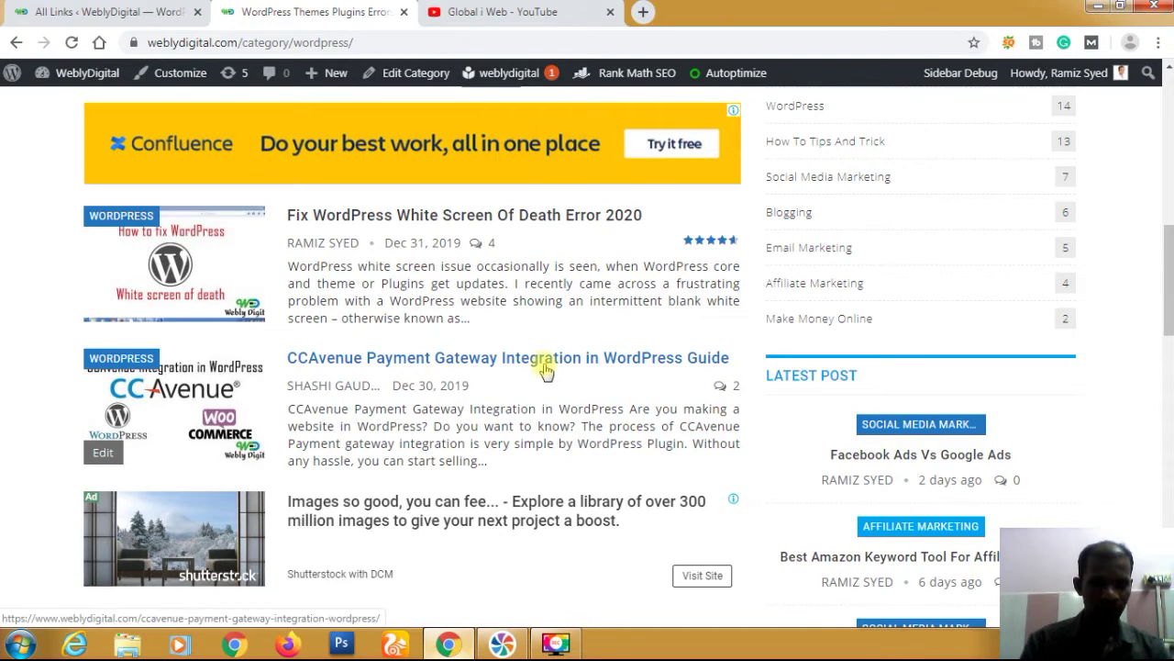
scroll(545, 367, down, 4)
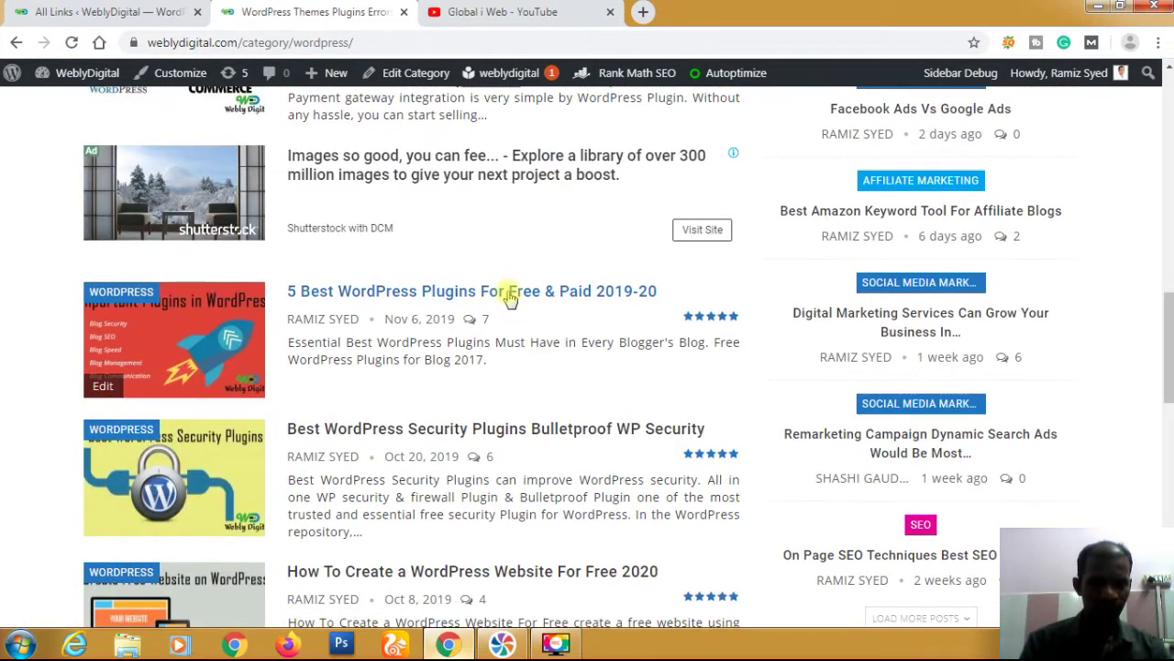
click(510, 292)
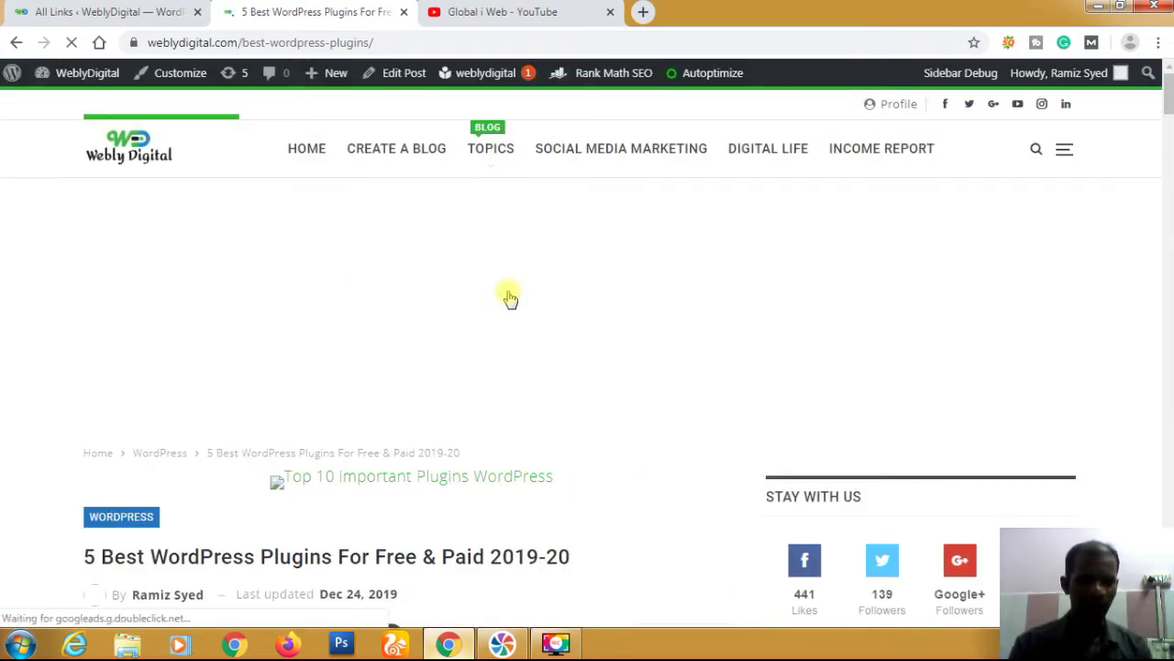
Find the "WordPress website" internal link in the post's "Best WordPress Security Plugin 2019" section
scroll(511, 297, down, 7)
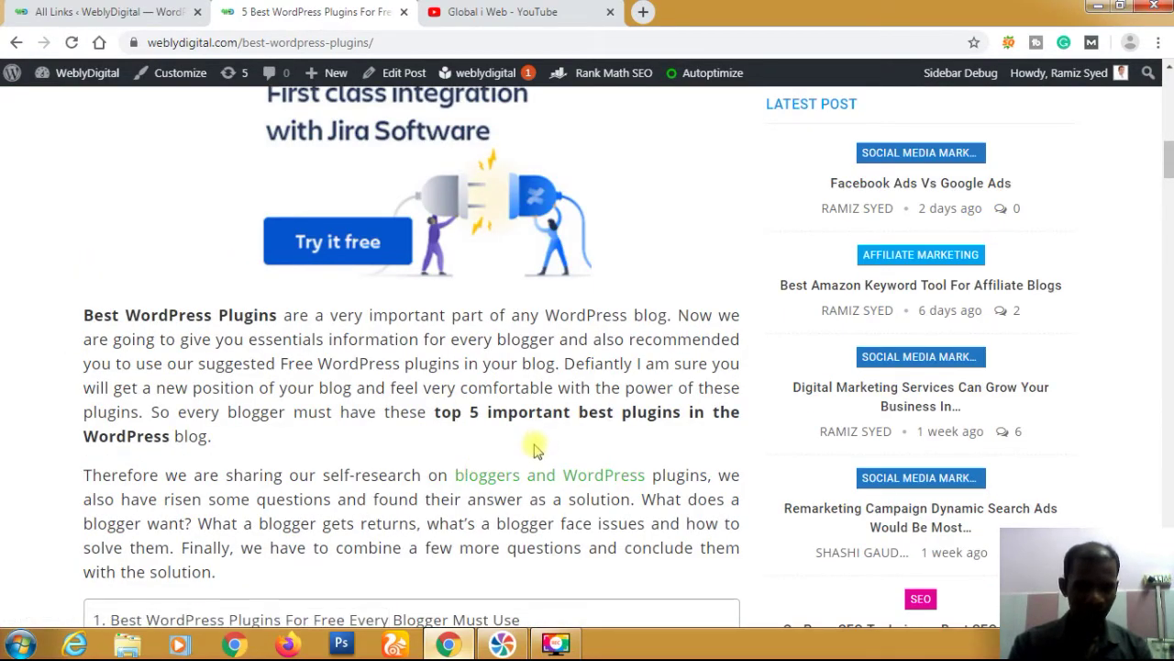
scroll(537, 450, down, 5)
scroll(537, 450, down, 10)
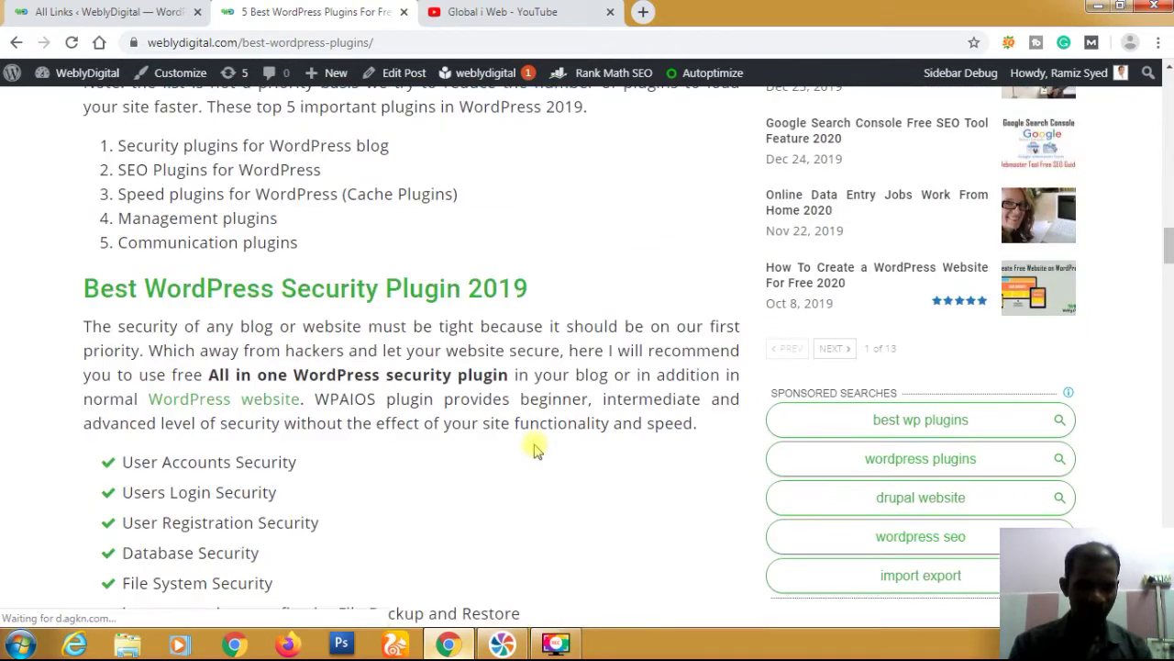
scroll(537, 449, down, 1)
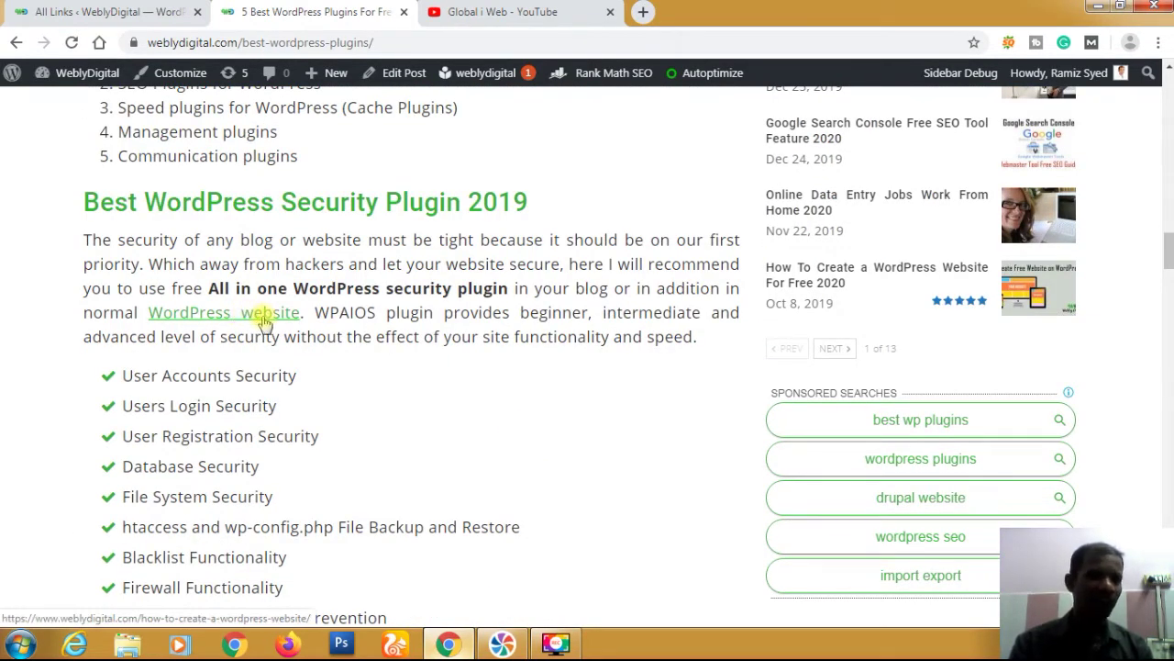
Return to the All Links page and highlight the keyword "WrodPress website" in the WordPress Website entry
click(128, 15)
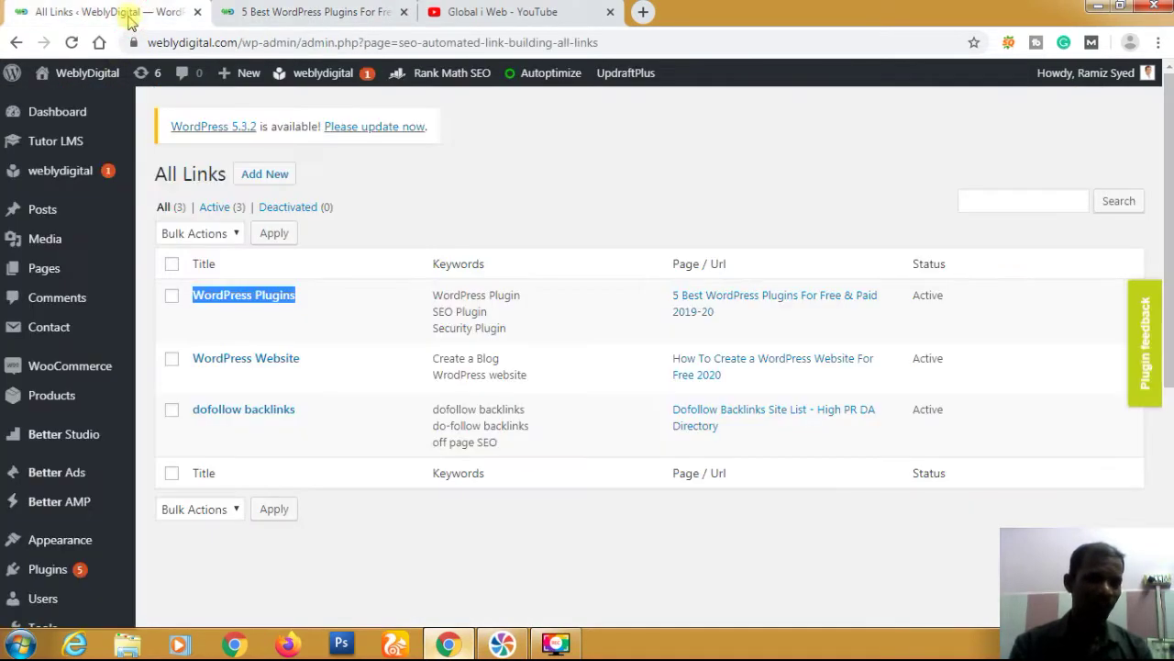
click(469, 379)
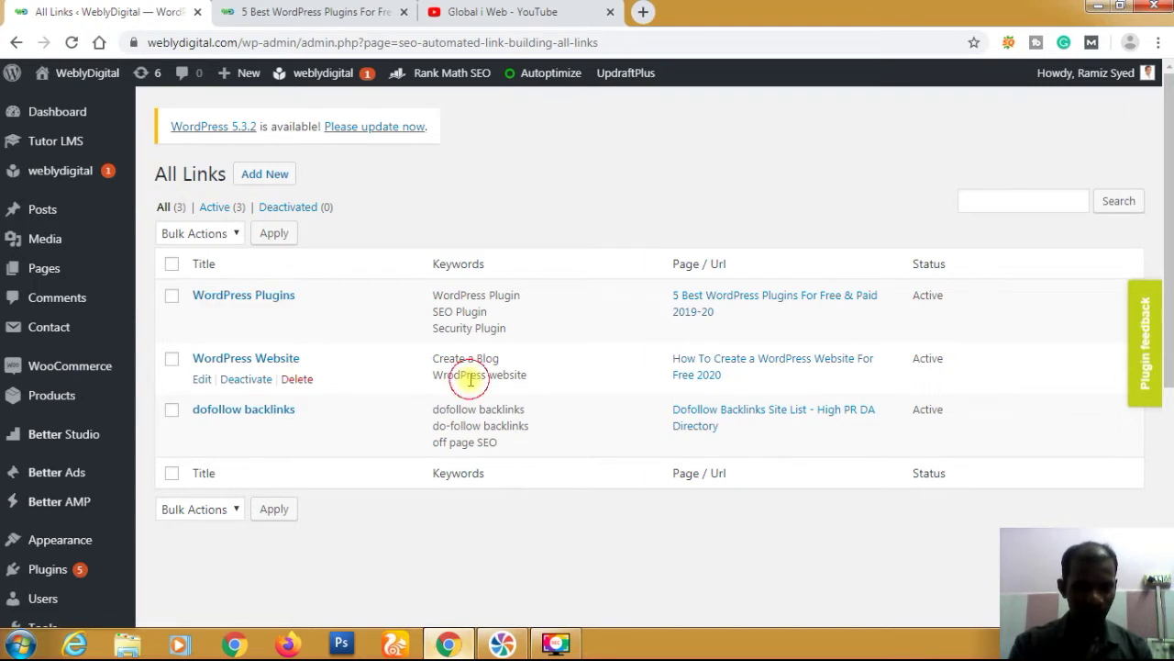
triple_click(469, 379)
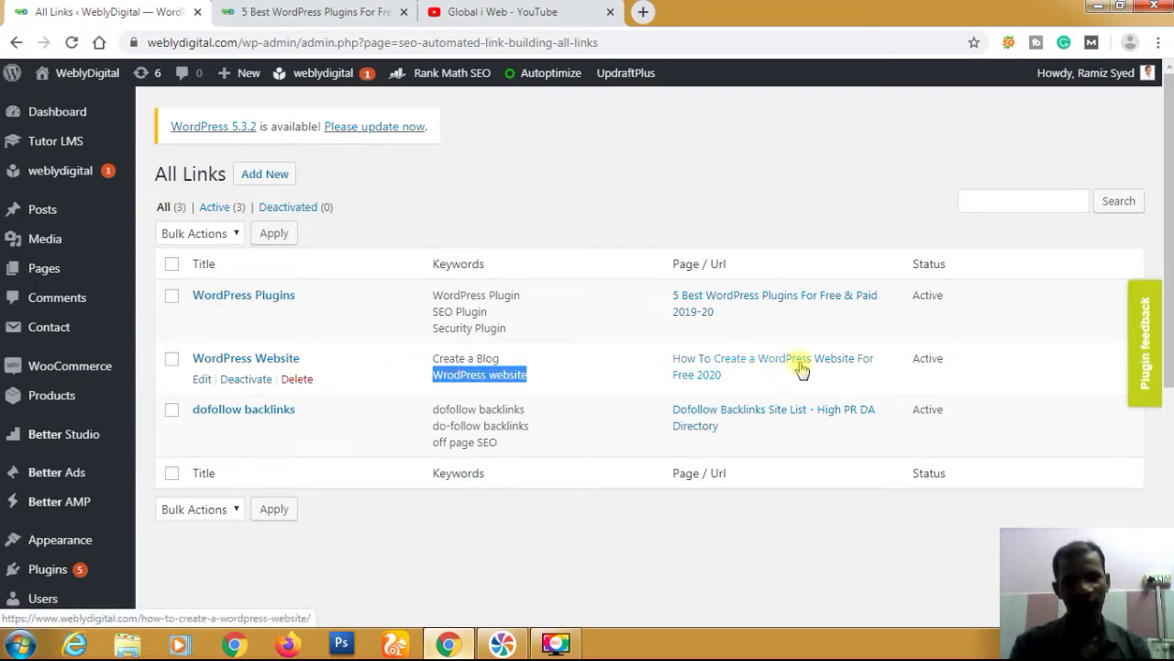
Highlight "Advanced Security Scanner" in the plugins post, shown in its own browser window, and switch back to the All Links page
click(325, 12)
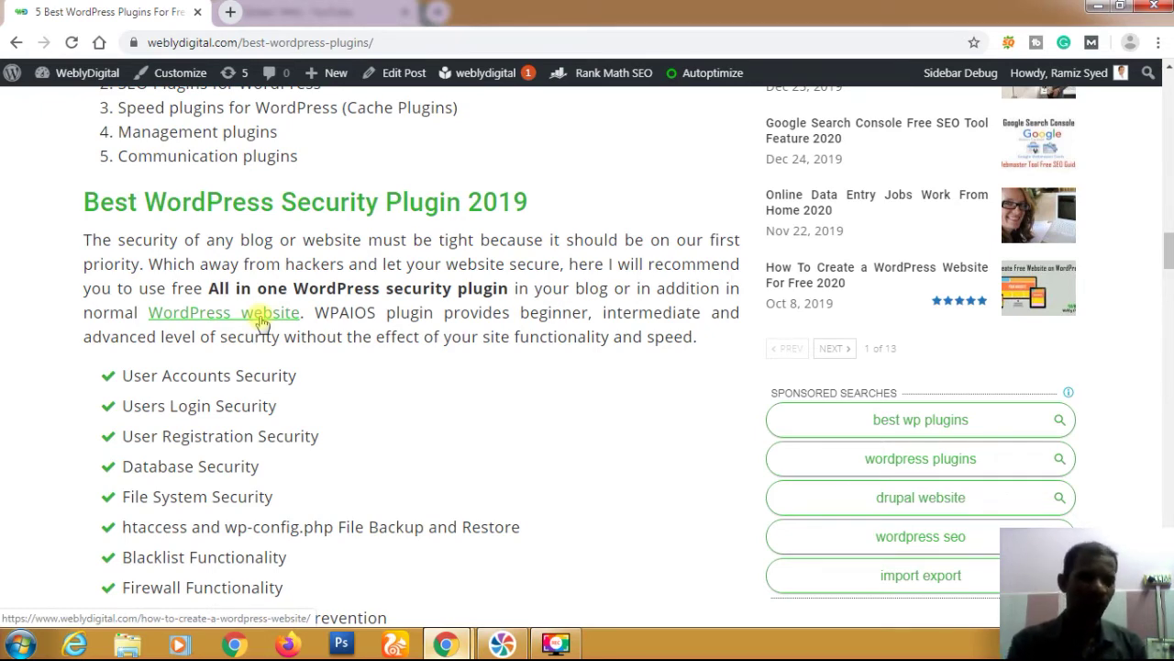
scroll(261, 320, down, 6)
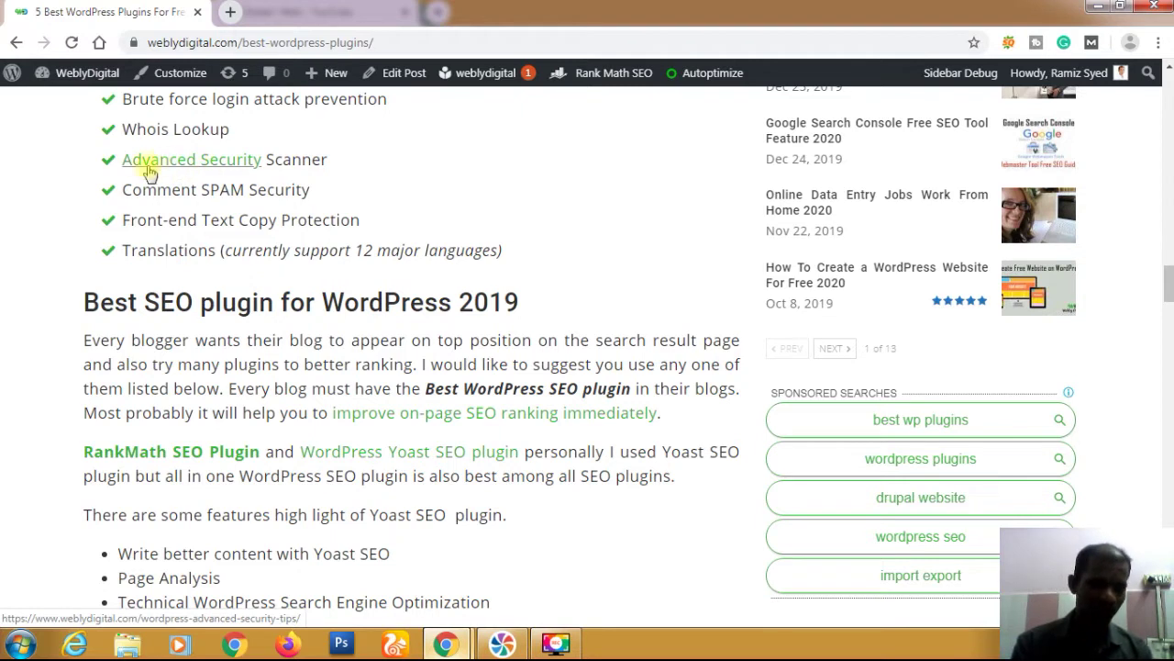
click(328, 164)
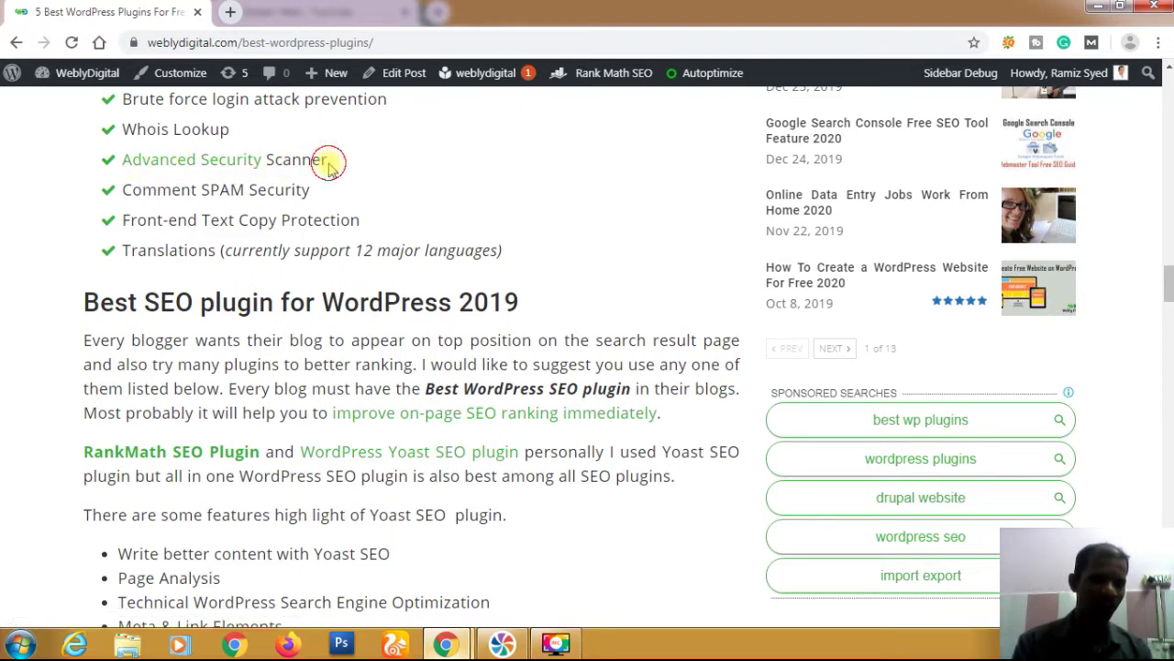
triple_click(329, 164)
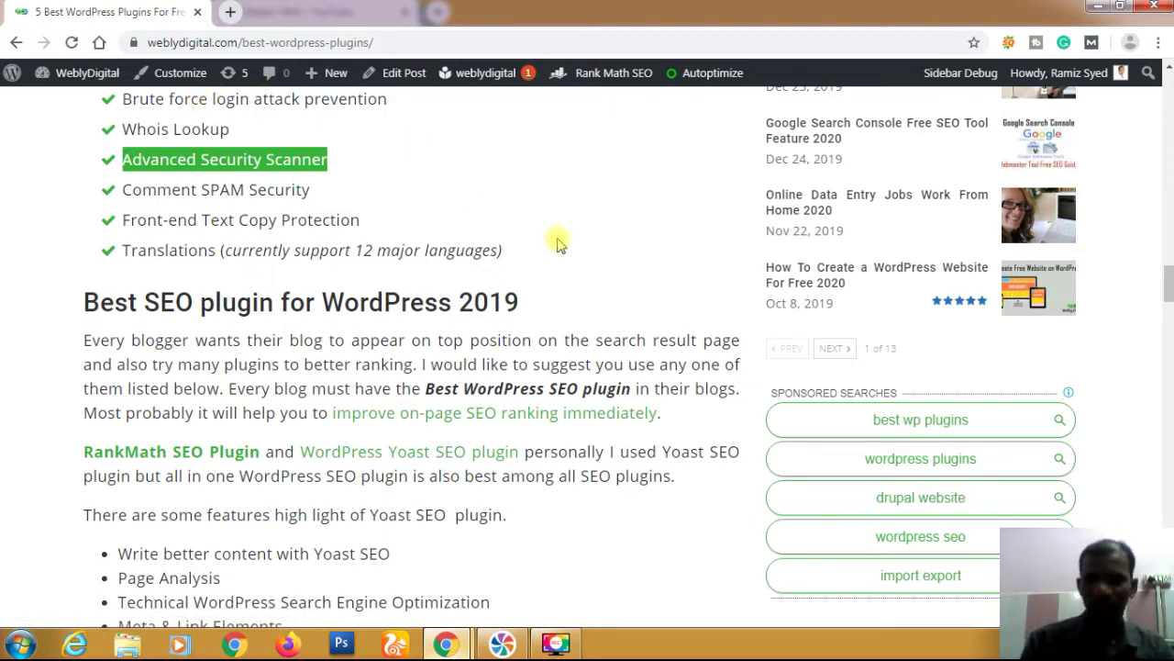
key(alt+Tab)
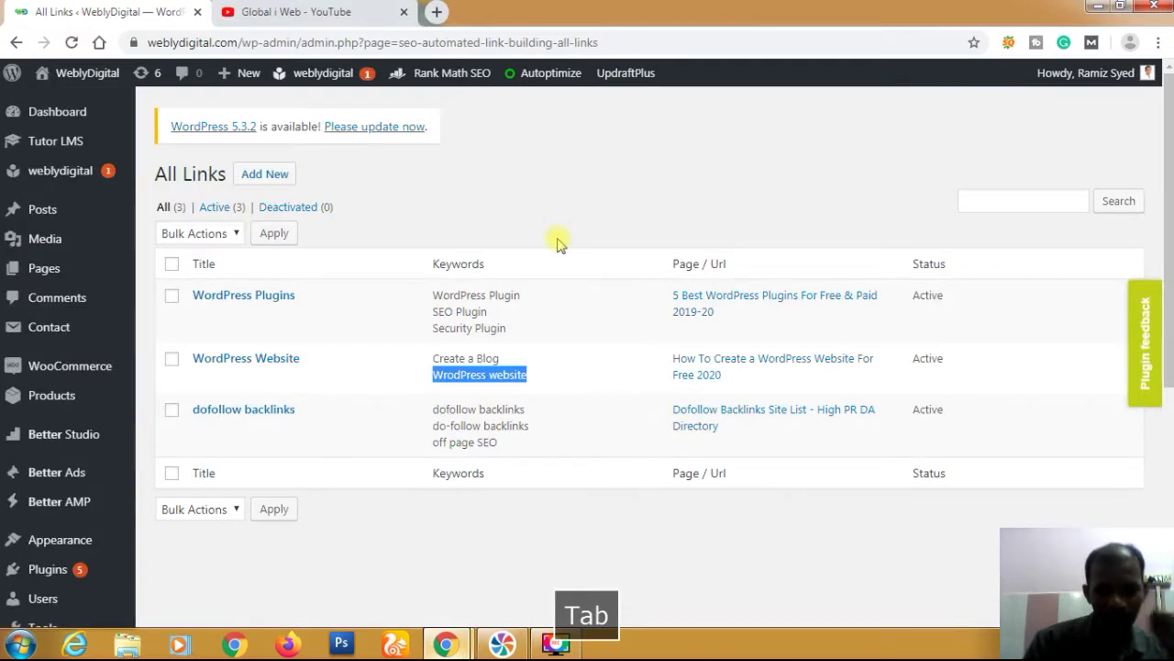
Open the Internal Links Manager's Statistic page, check the clicks chart against today's calendar date, and examine the table of clicked links
mouse_move(293, 362)
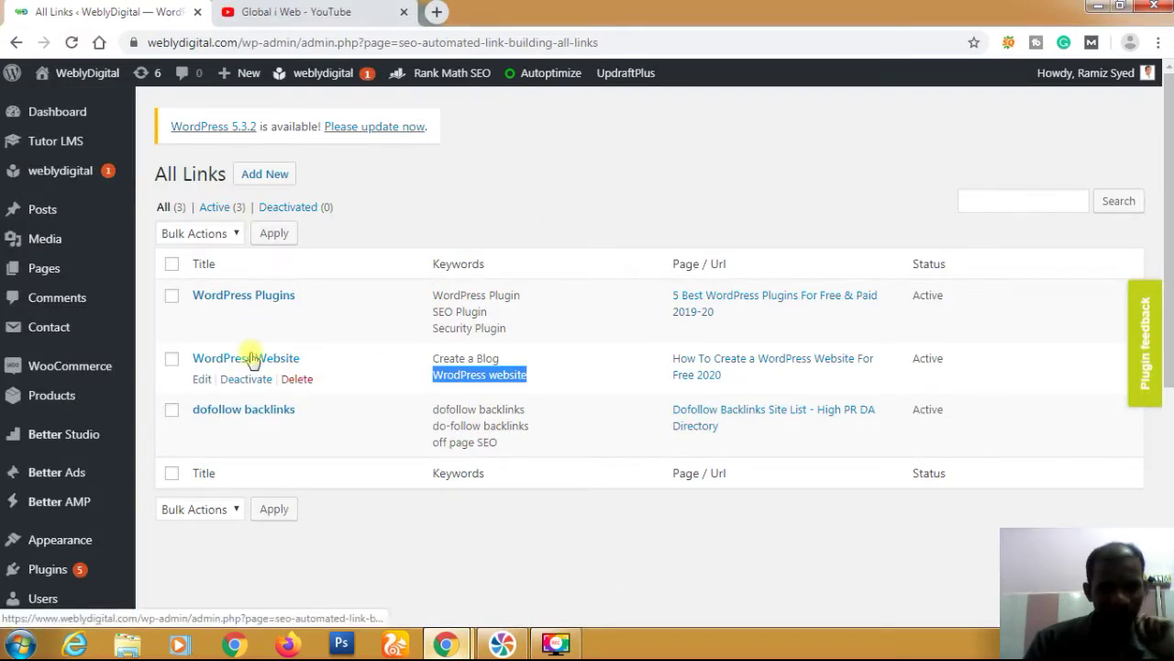
scroll(252, 357, down, 4)
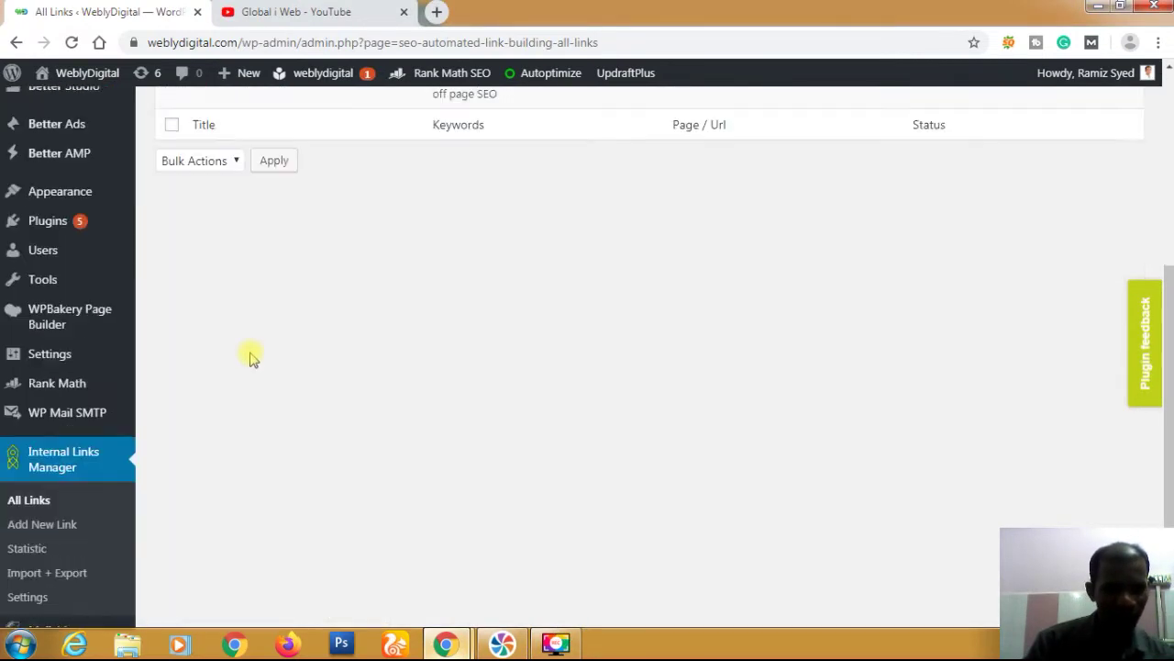
scroll(252, 358, down, 1)
click(30, 492)
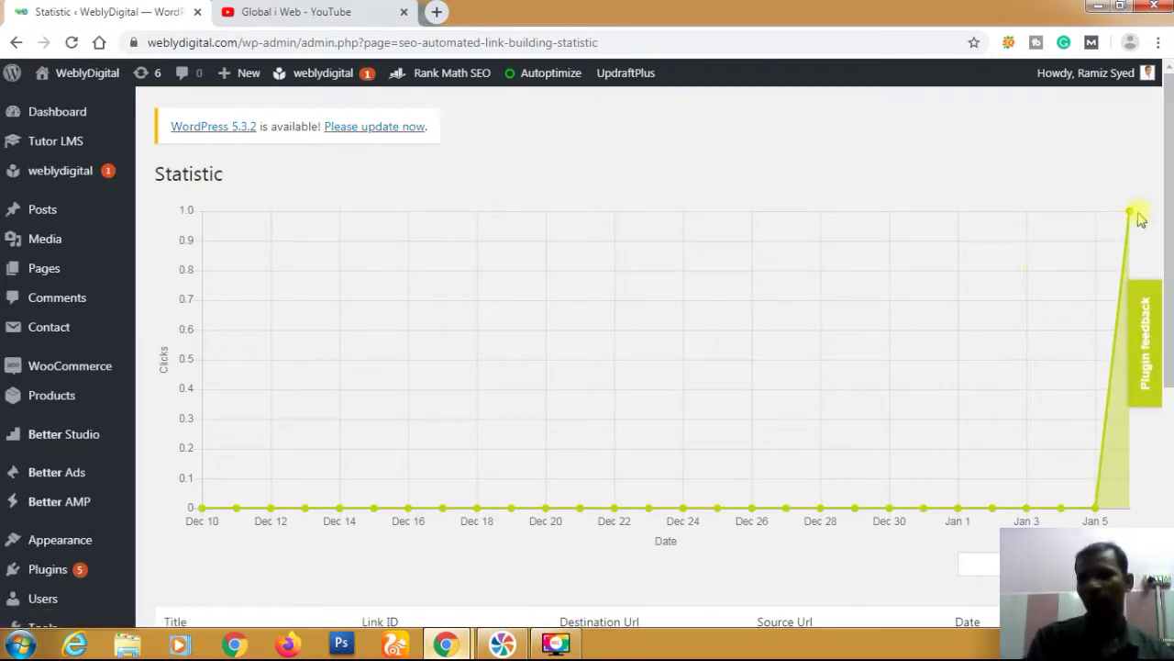
mouse_move(1132, 210)
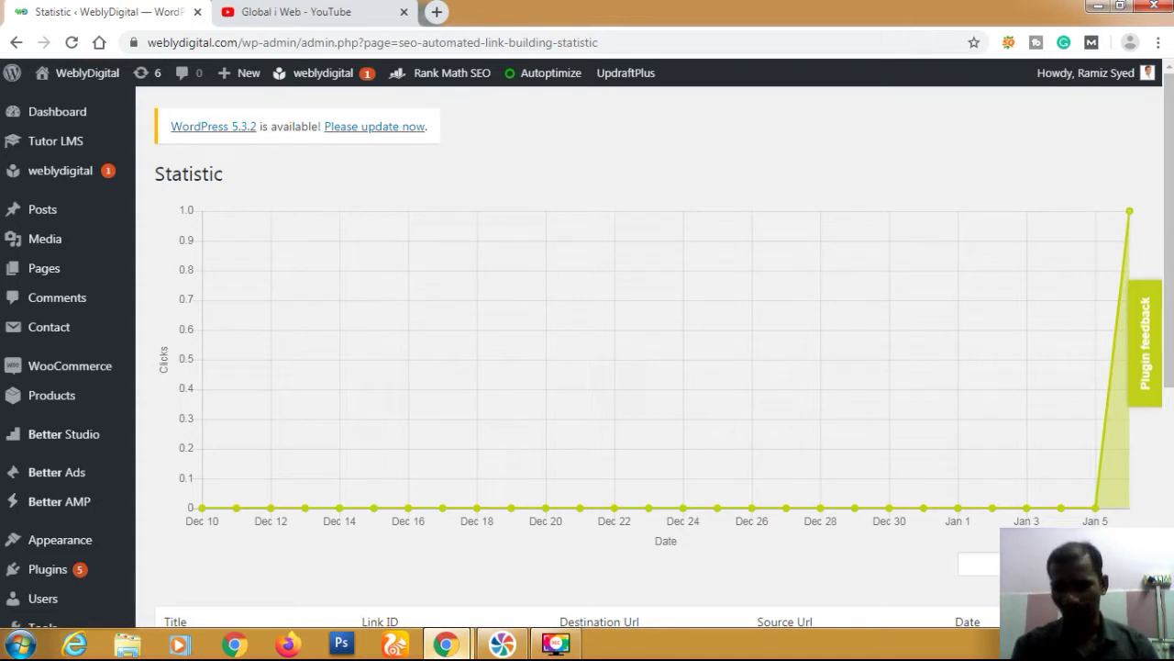
click(1137, 644)
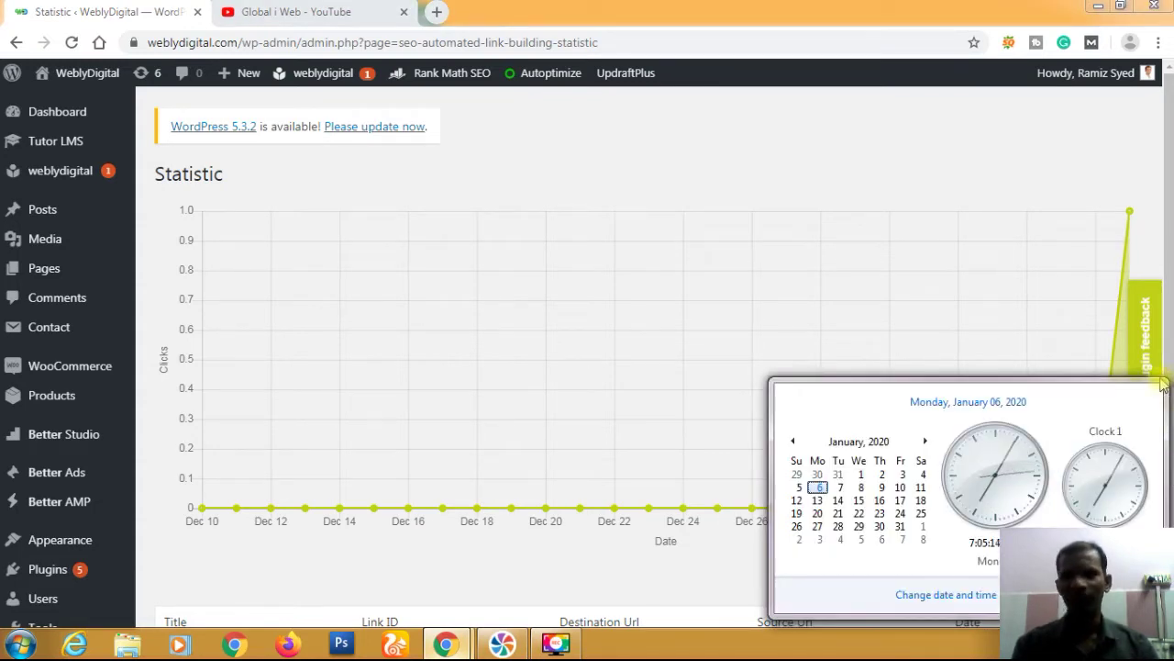
click(1134, 167)
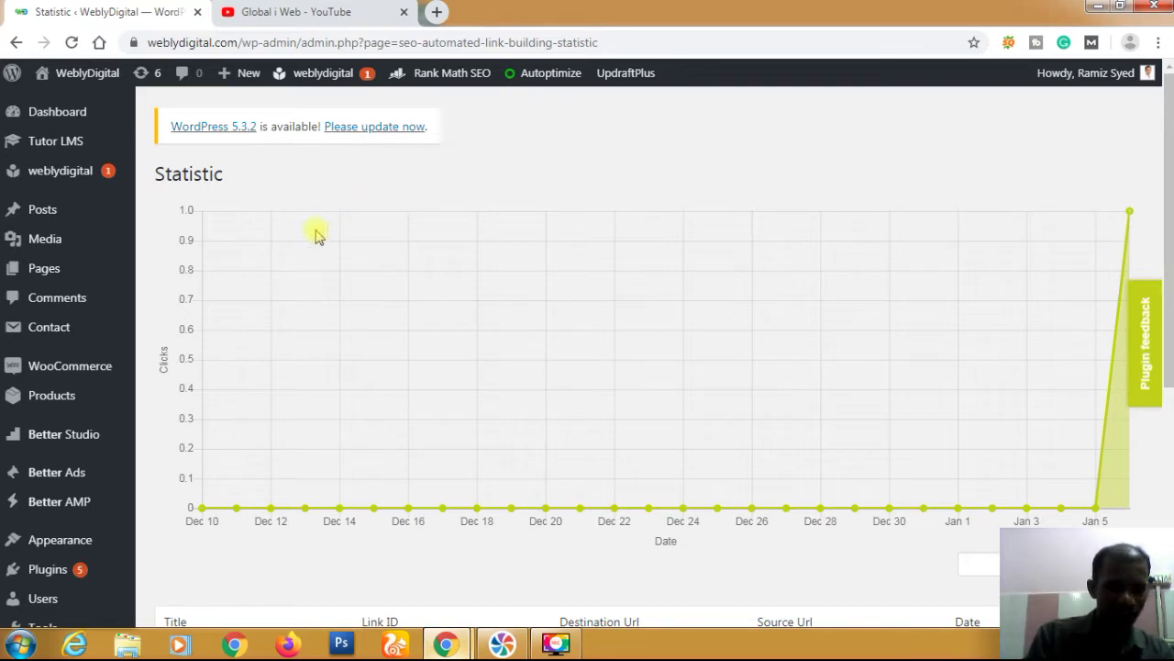
scroll(315, 236, down, 5)
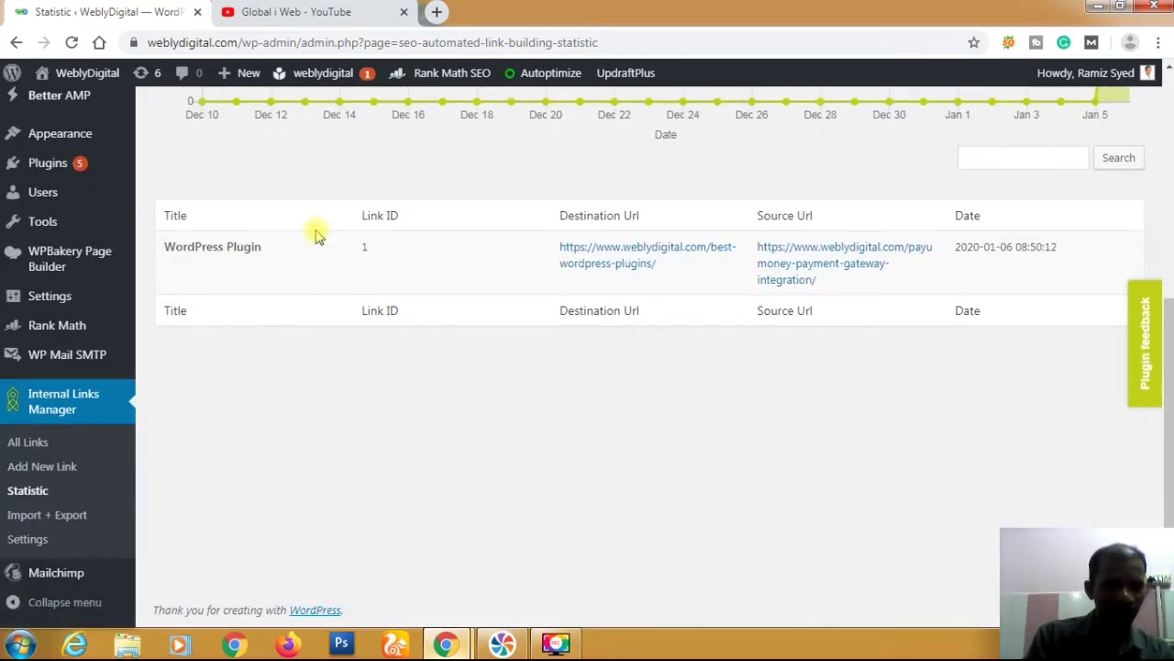
Start a new internal link with the internal title "on page seo"
click(60, 470)
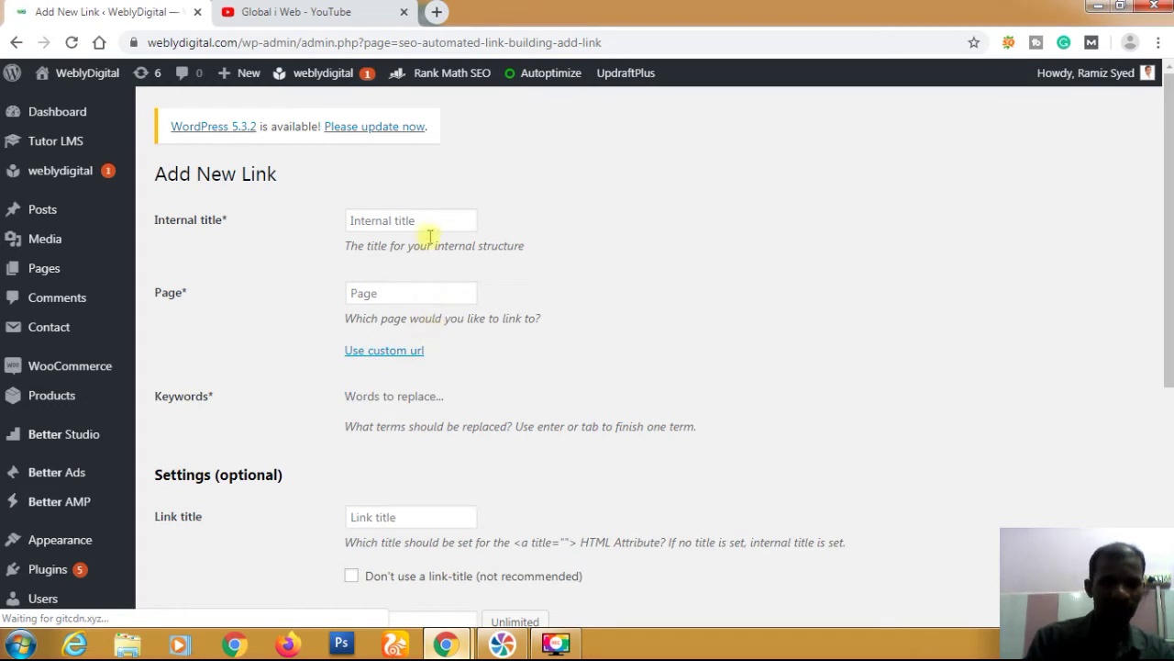
click(425, 221)
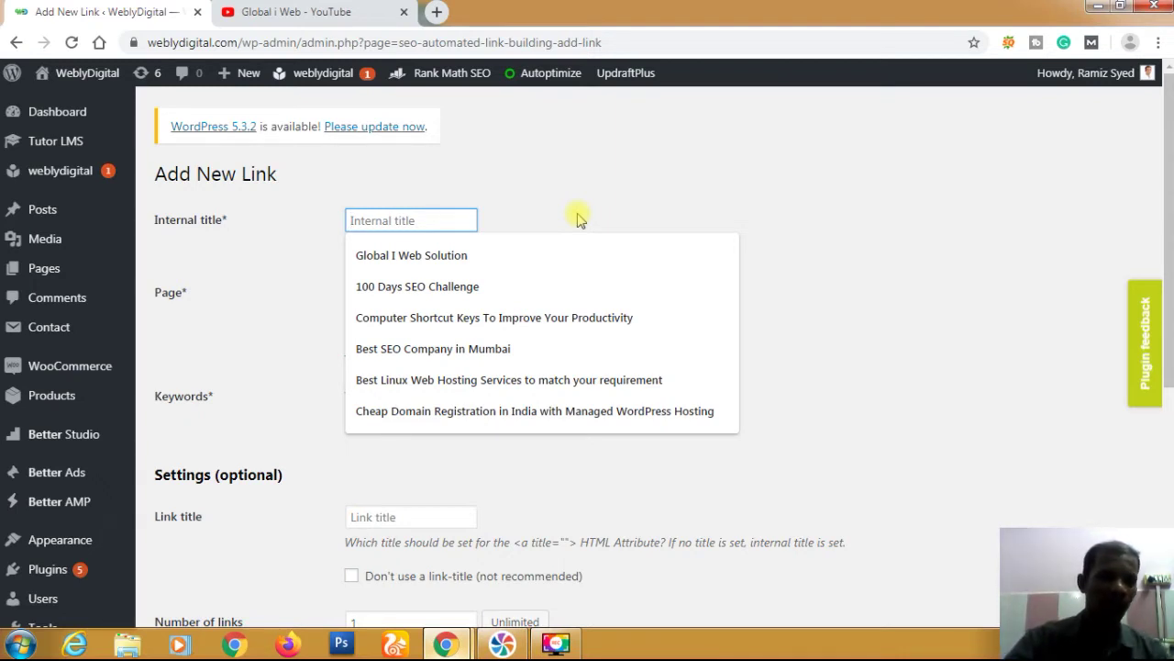
text(o)
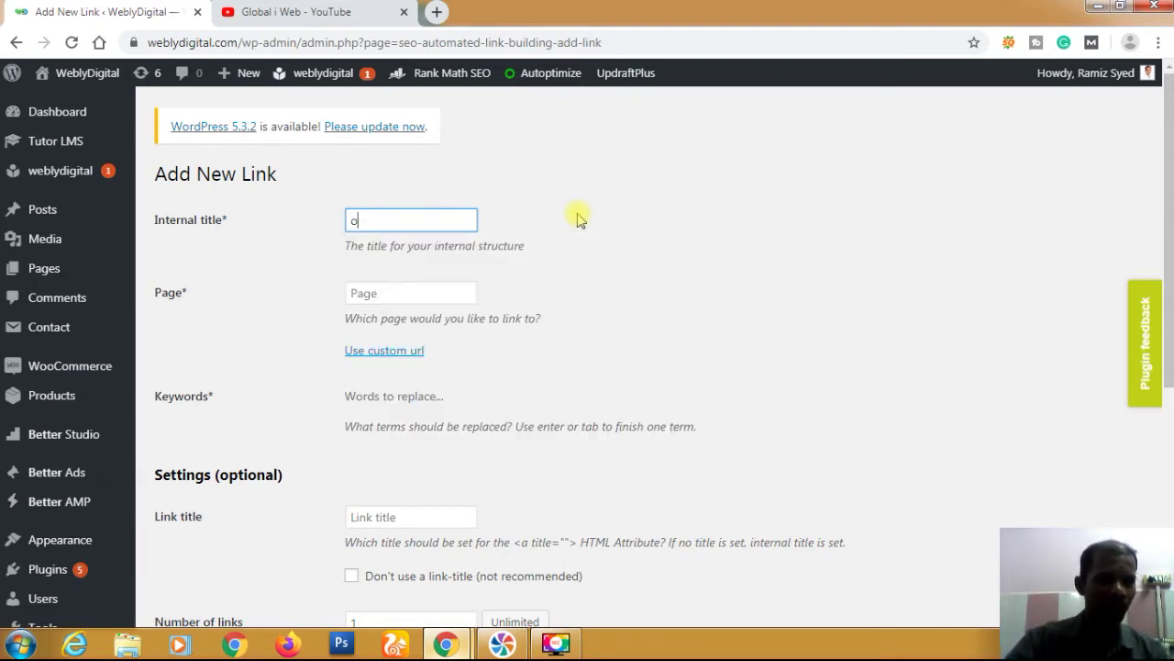
text(n page seo)
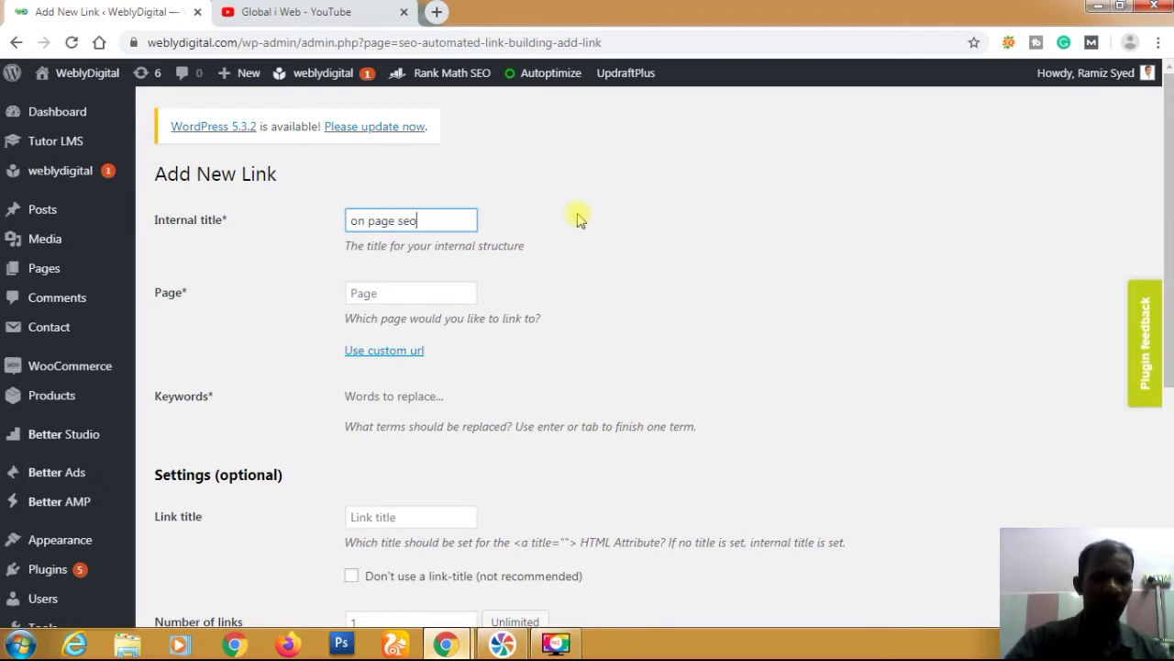
key(Tab)
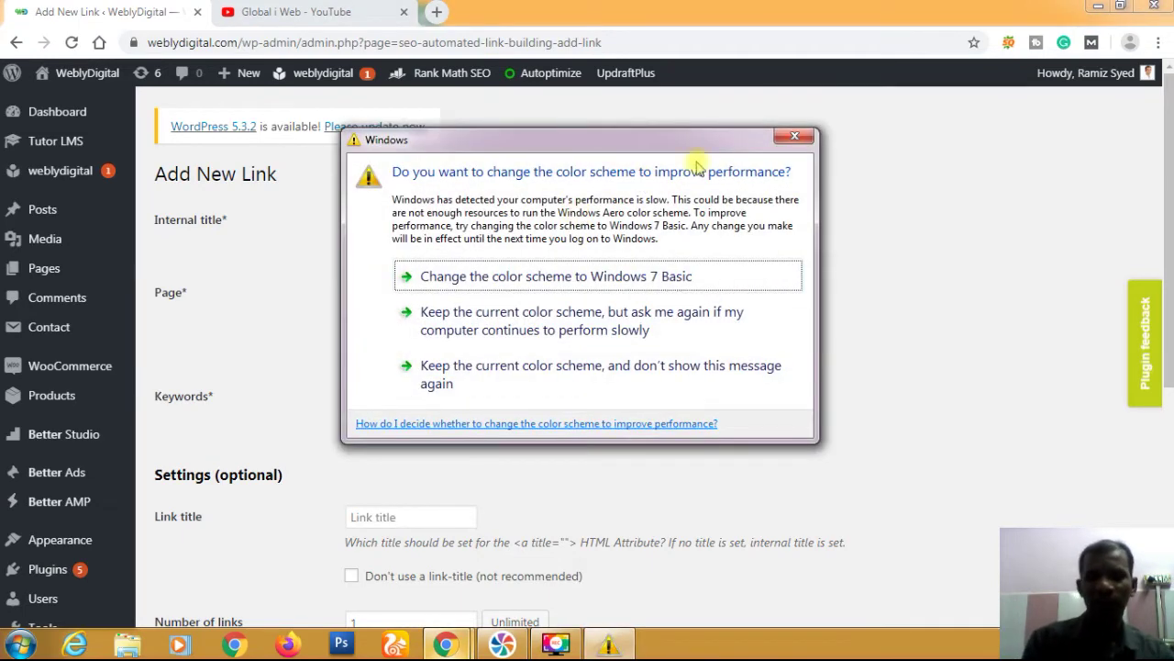
Dismiss the Windows color scheme prompt and set the link's target page to "On Page SEO Techniques Best SEO Activities"
click(795, 136)
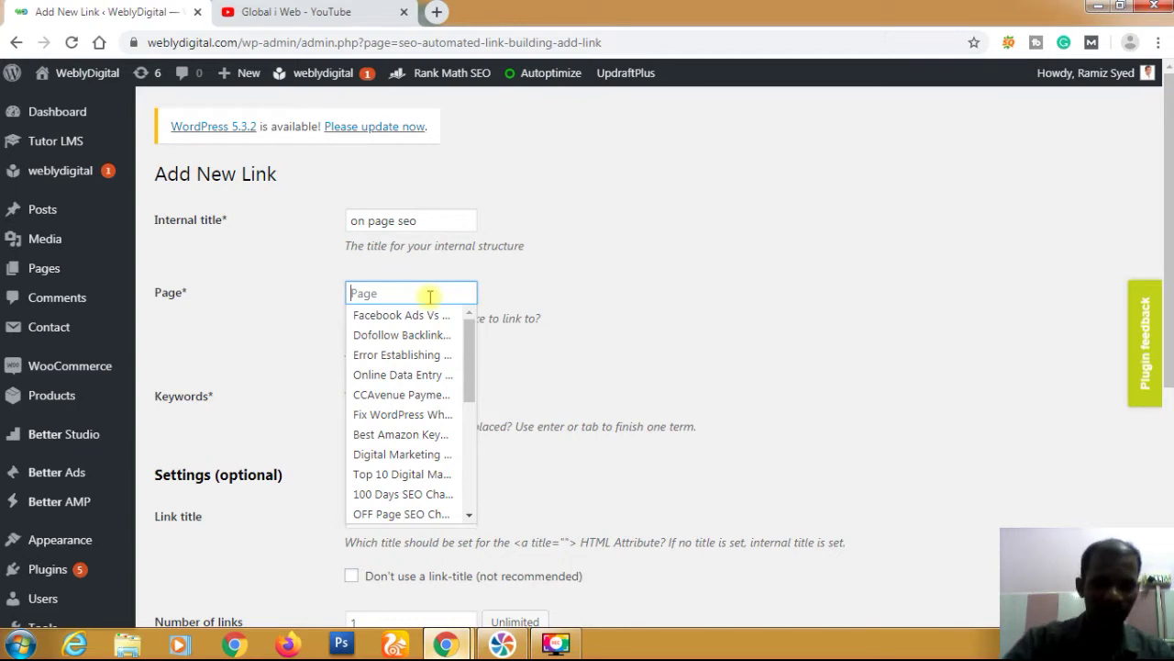
text(on page)
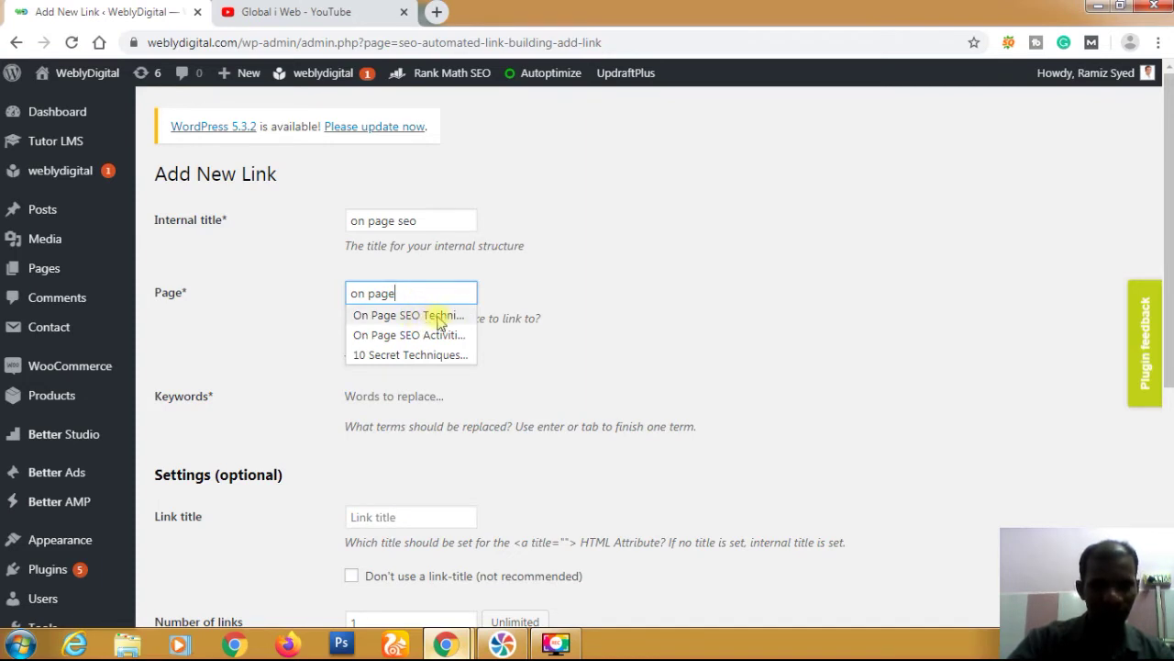
click(439, 317)
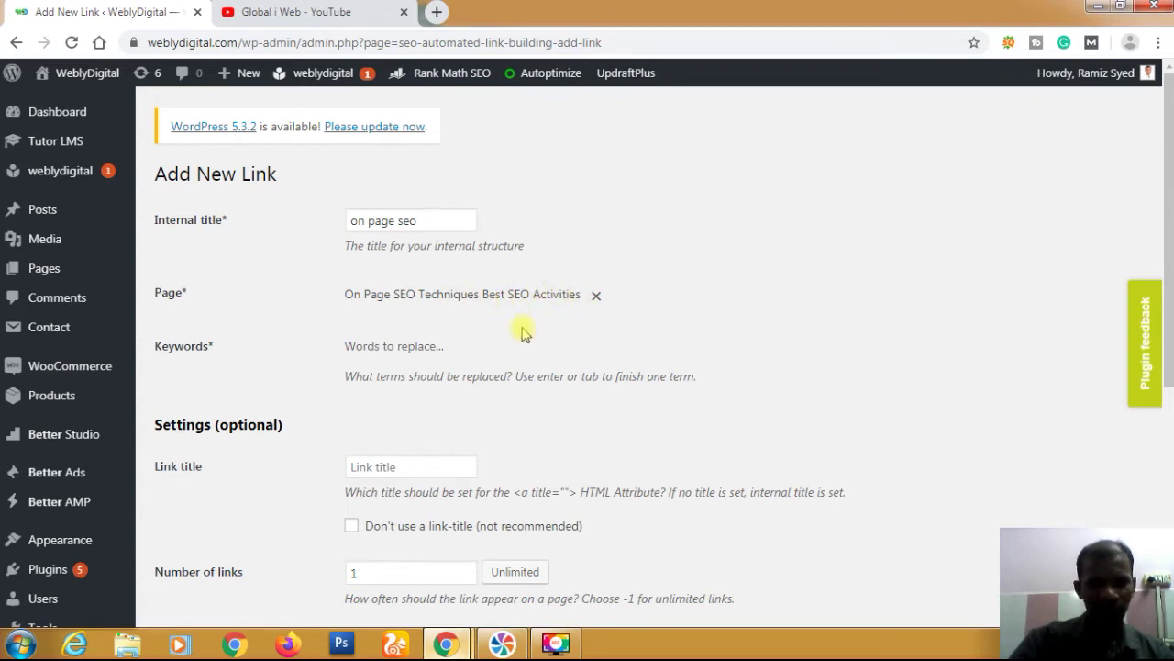
Add the keywords "on page seo", "seo techniques" and "seo activities" to the new link
click(458, 346)
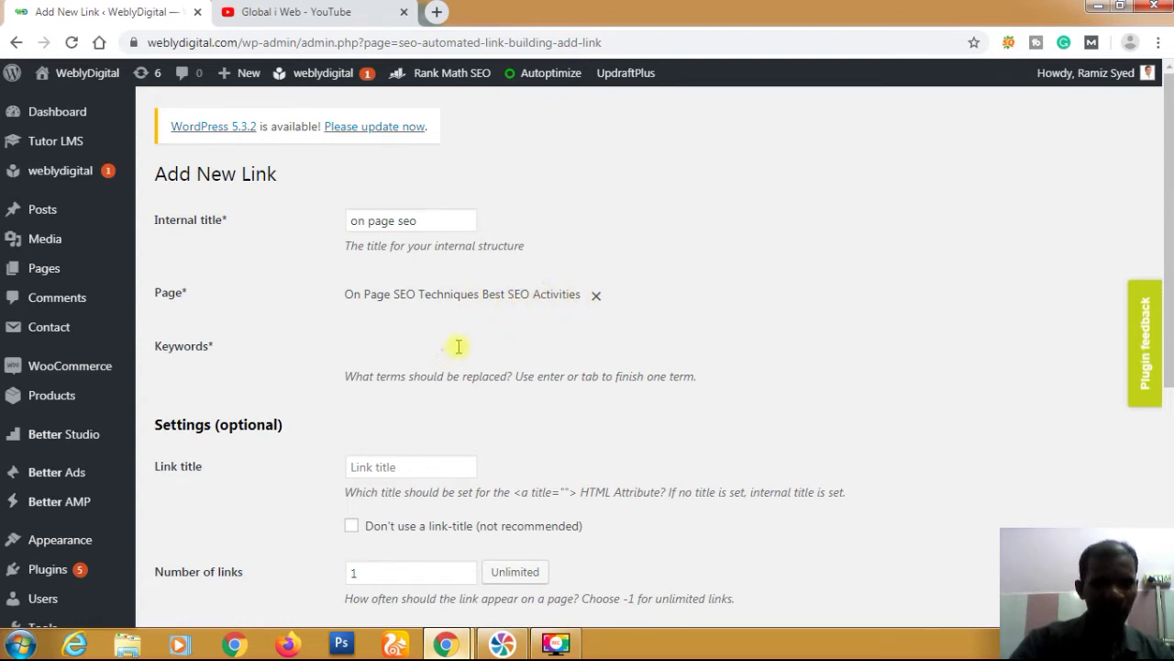
text(on page )
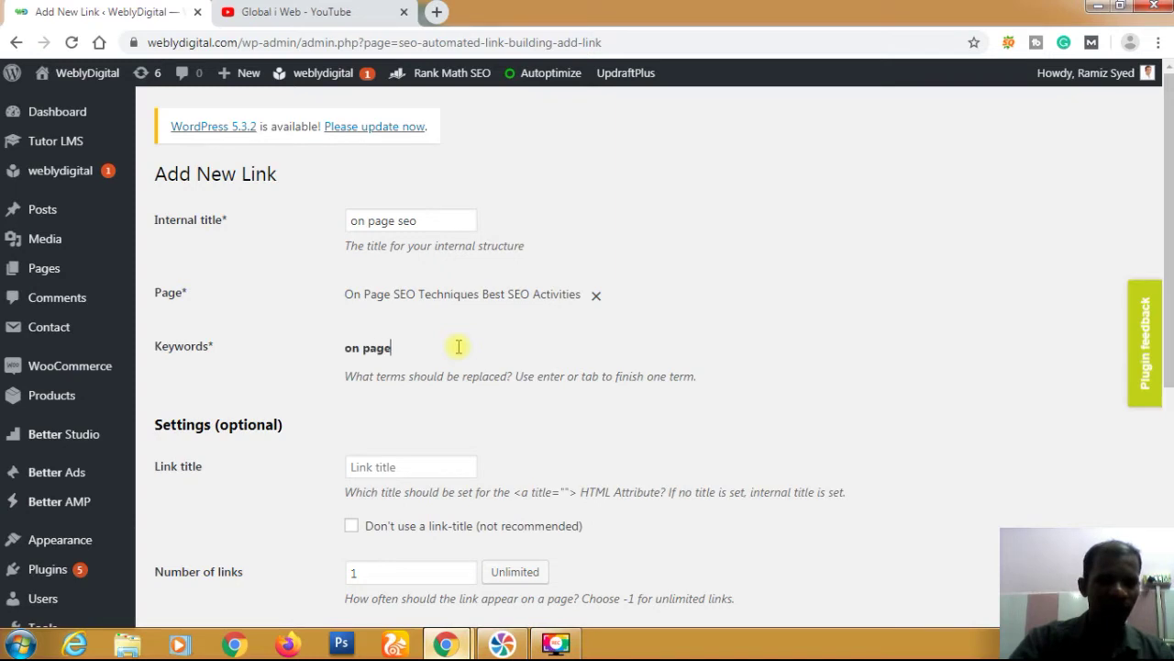
text(seo)
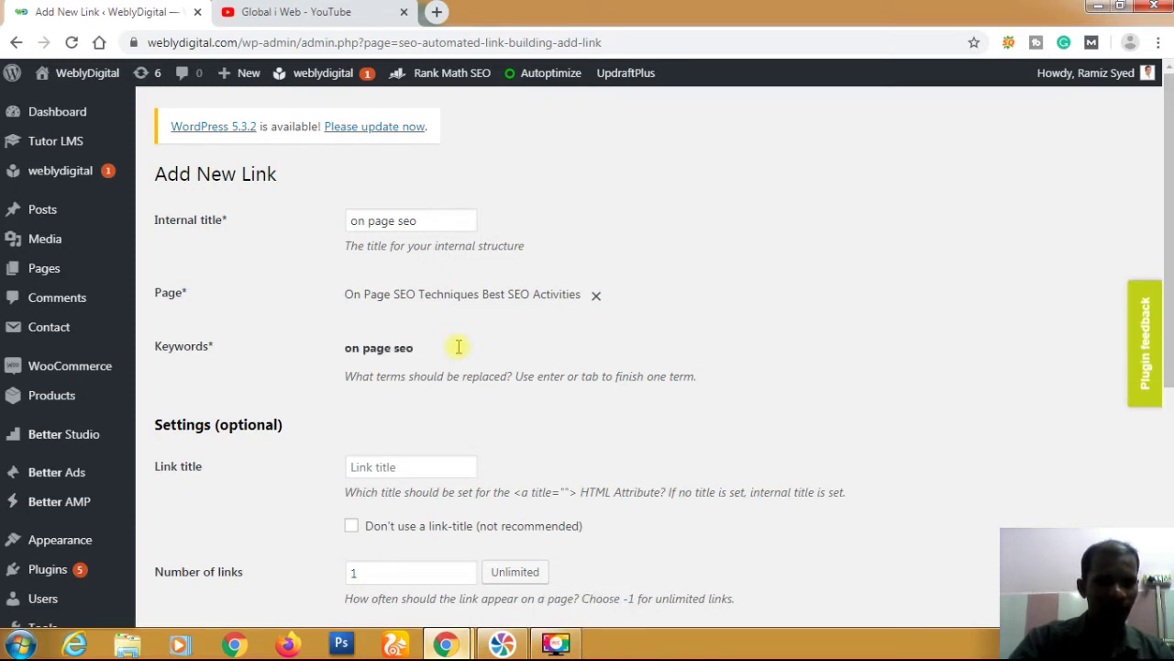
key(Tab)
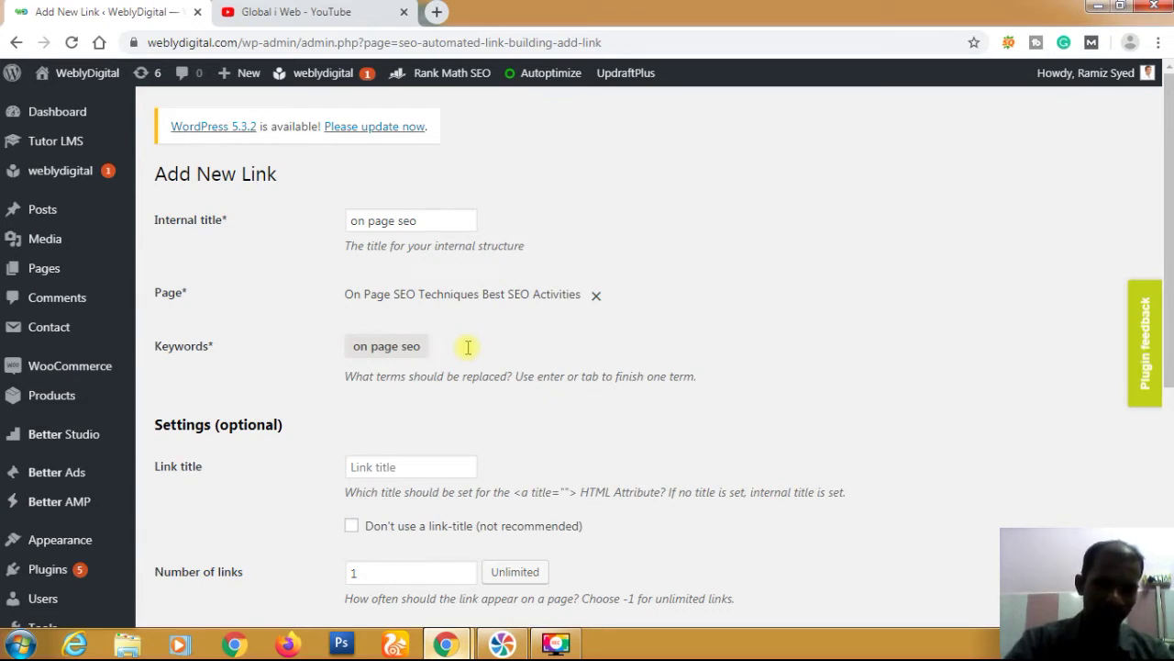
text(s)
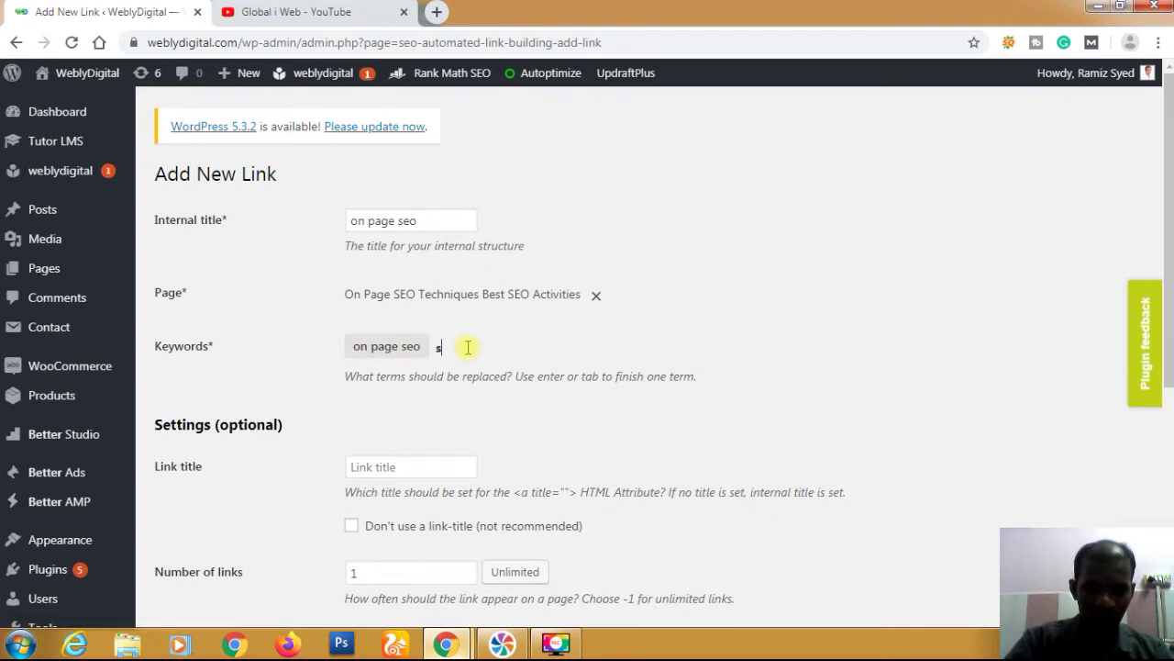
text(eo techn)
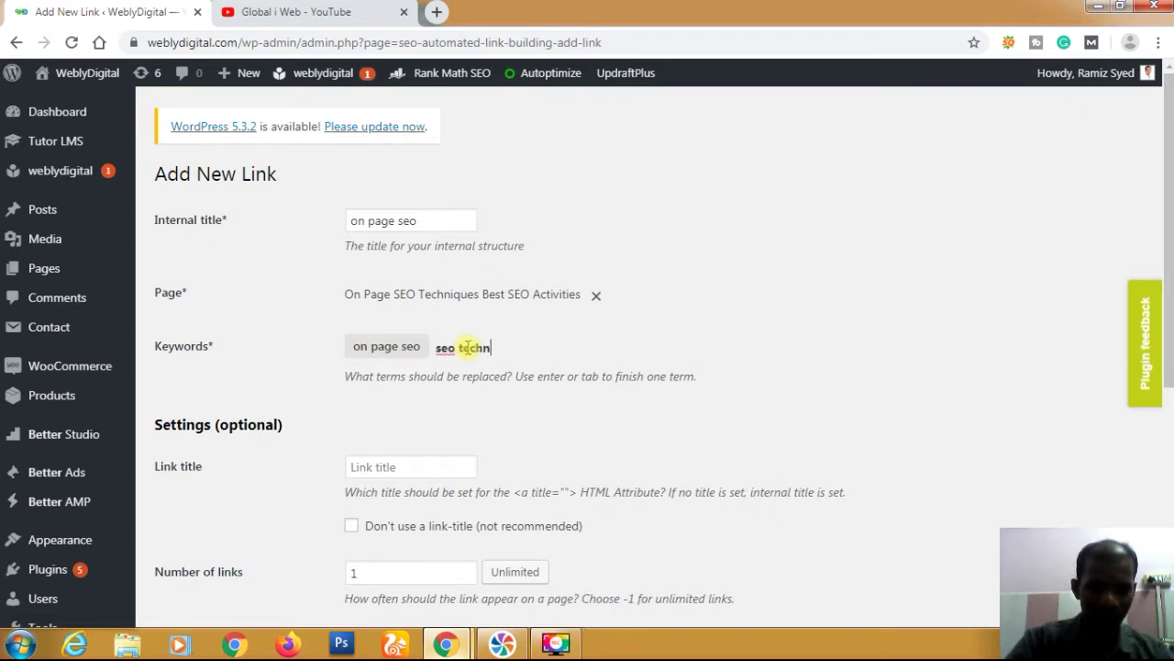
text(iques)
key(Tab)
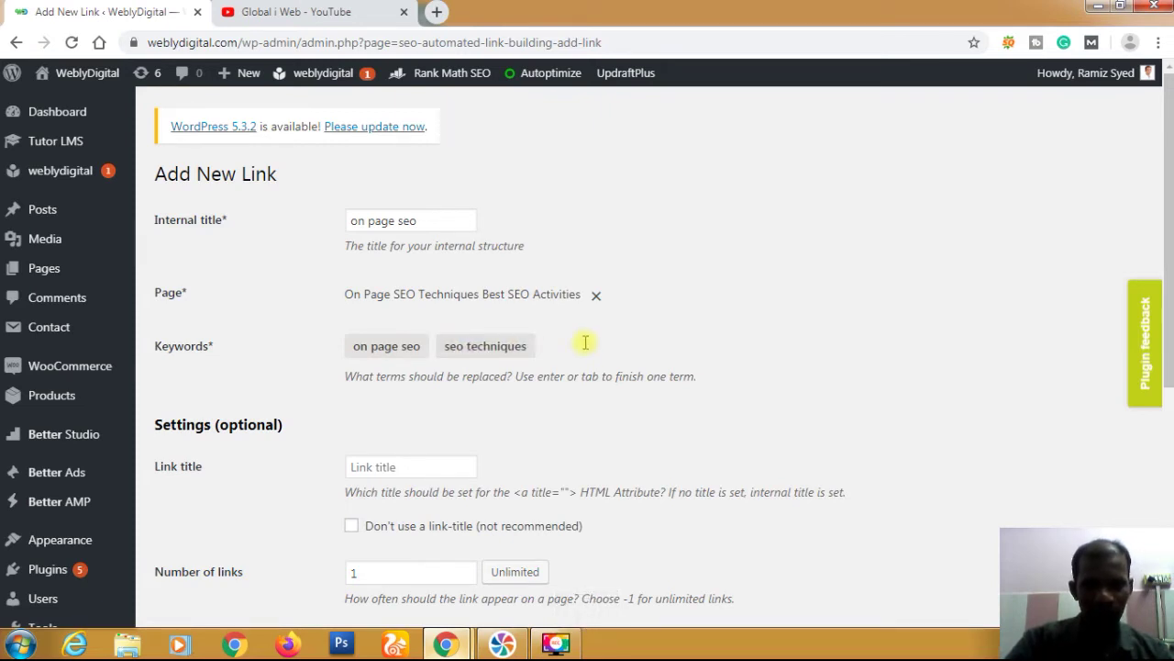
text(seo ac)
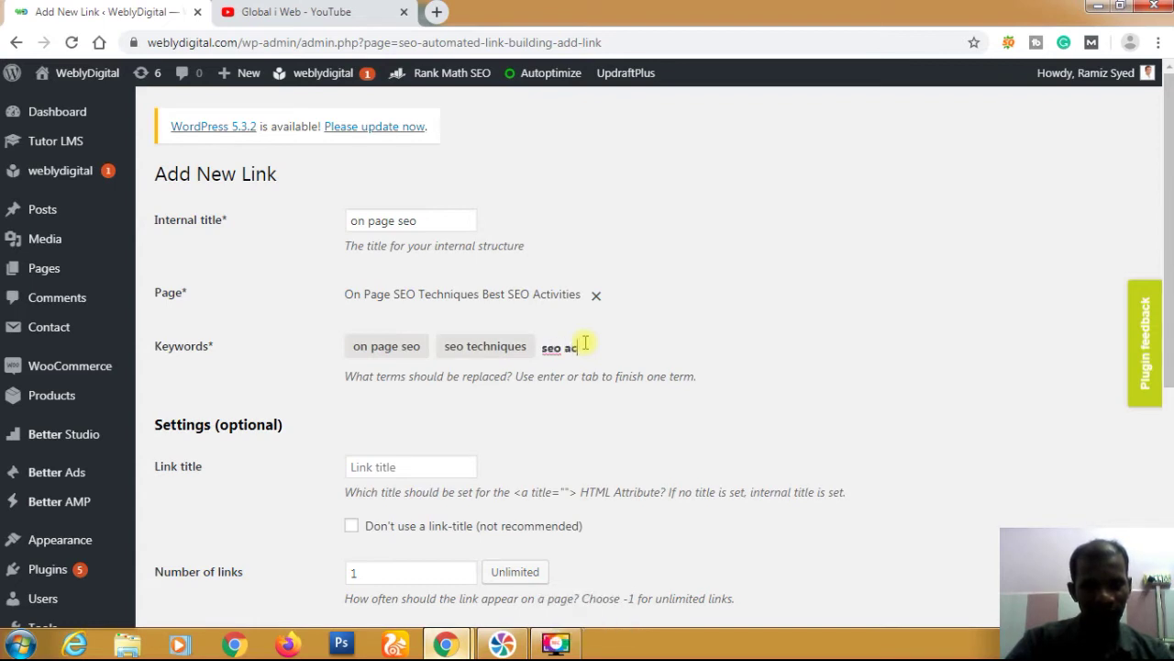
text(tivities)
key(Tab)
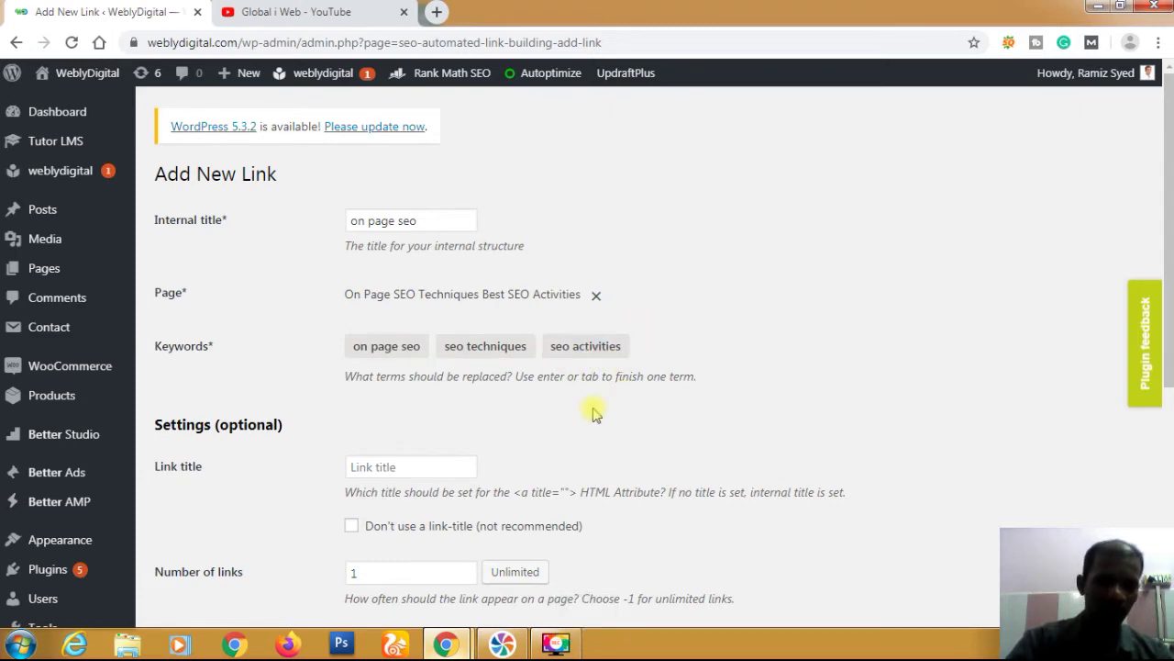
Set the new link's number of links per page to 3
scroll(594, 409, down, 1)
scroll(594, 410, down, 1)
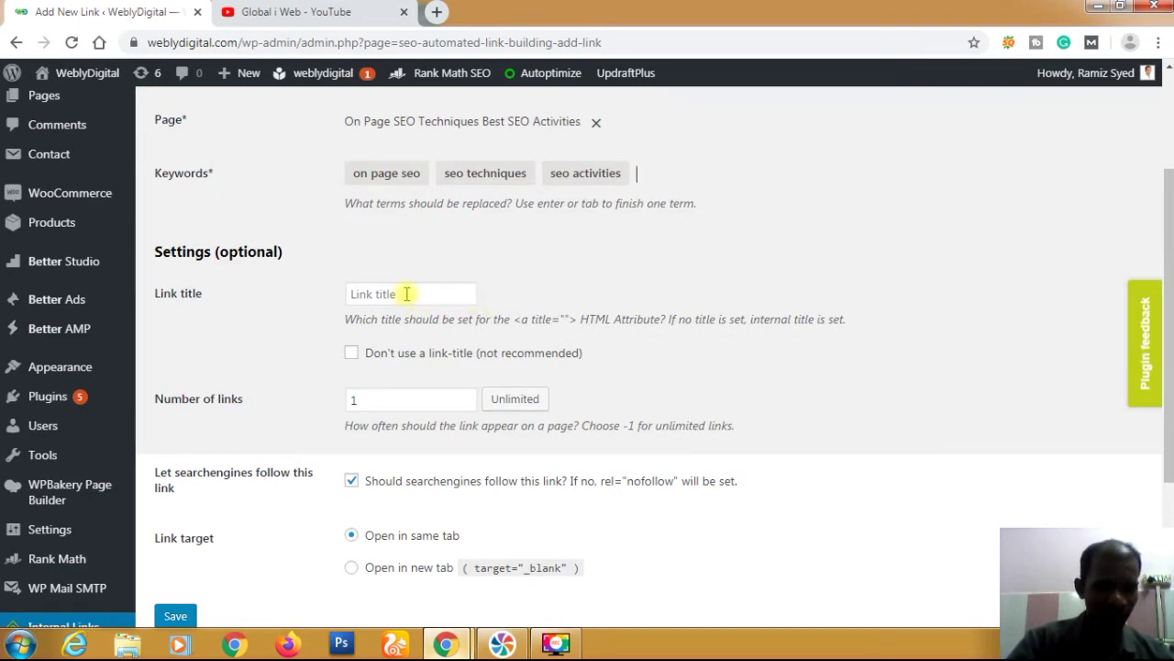
click(405, 403)
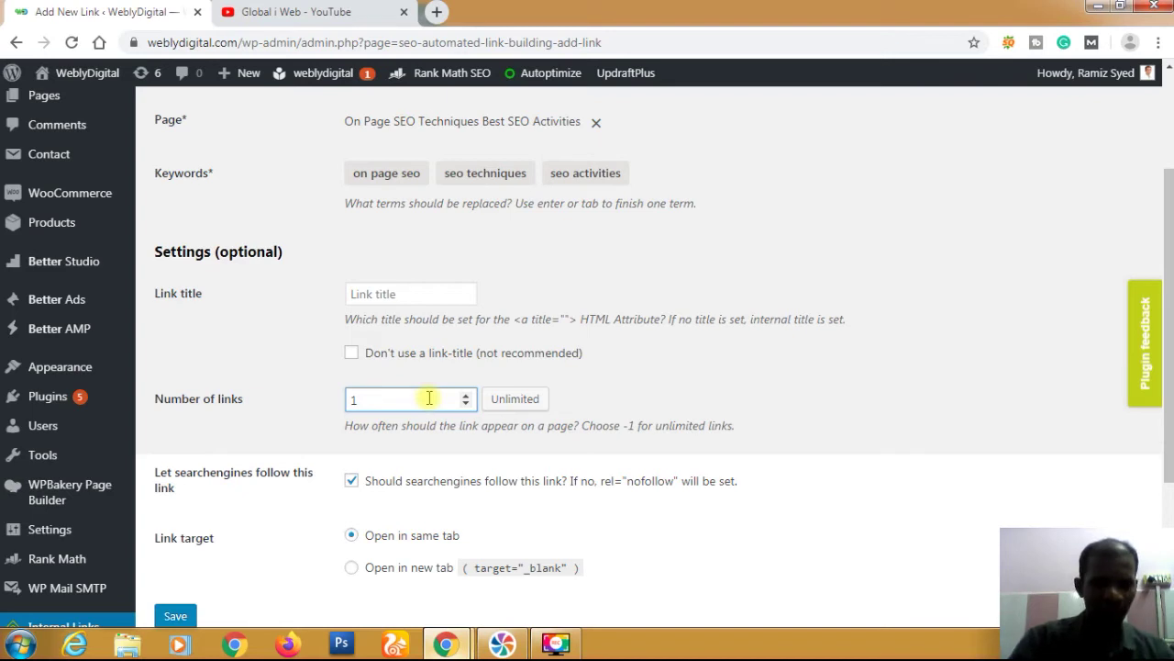
double_click(430, 398)
text(3)
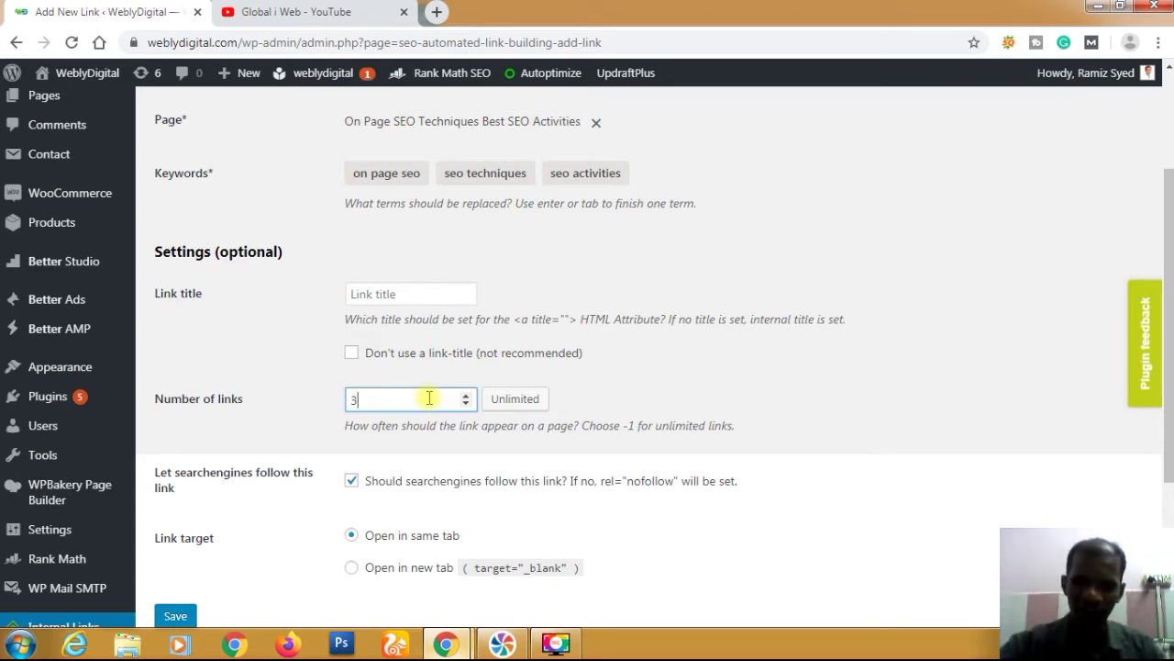
Disable search engine following for the link, keep its target as "Open in same tab", and save the new link
scroll(429, 398, down, 1)
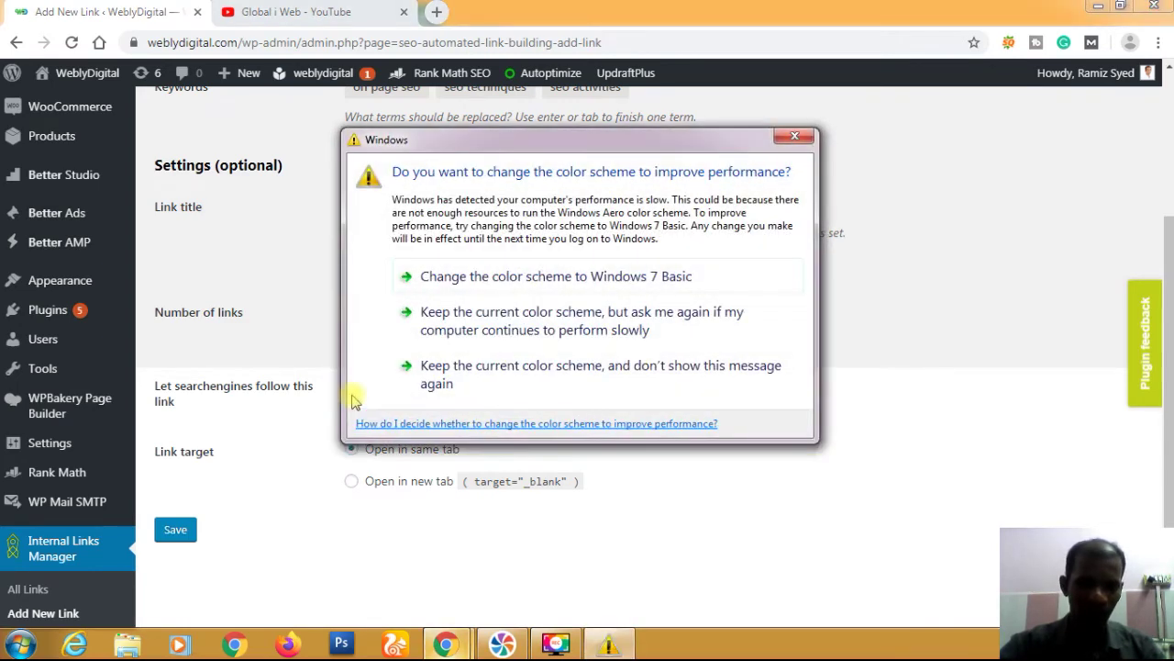
click(795, 137)
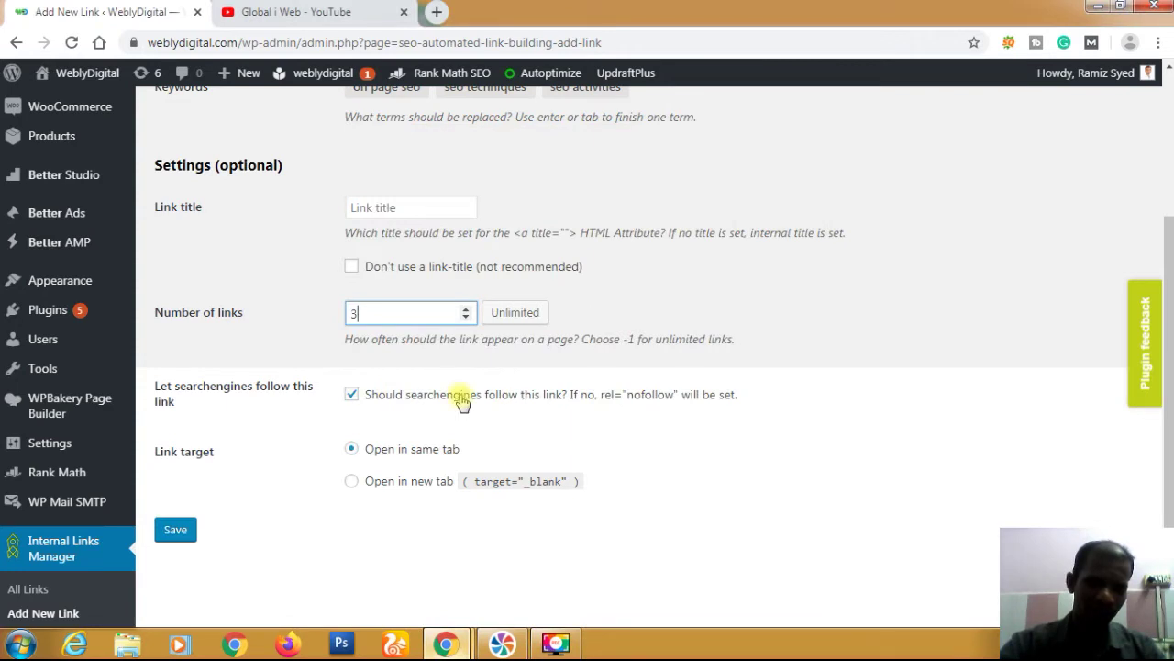
click(352, 394)
click(352, 449)
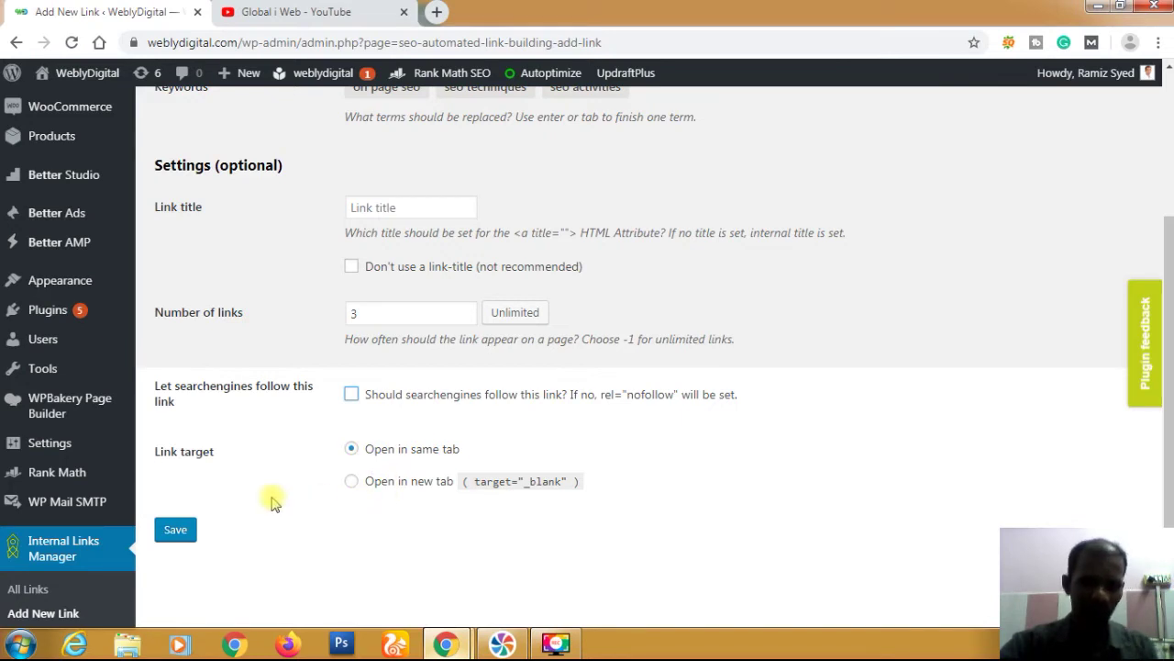
click(174, 532)
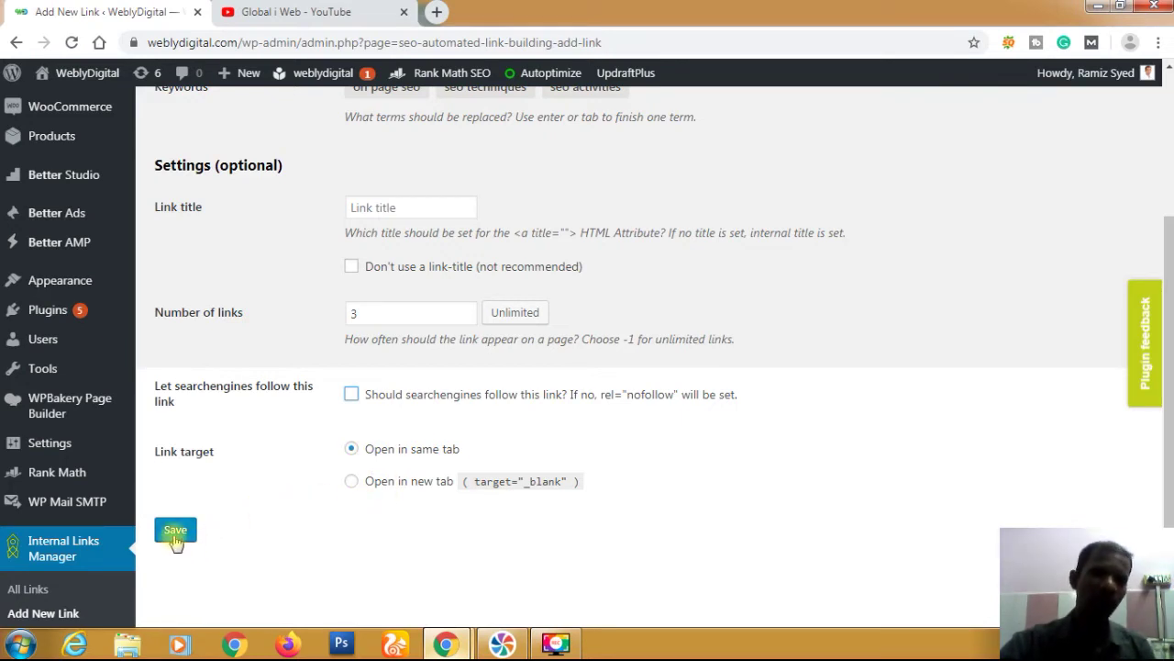
click(176, 532)
click(176, 532)
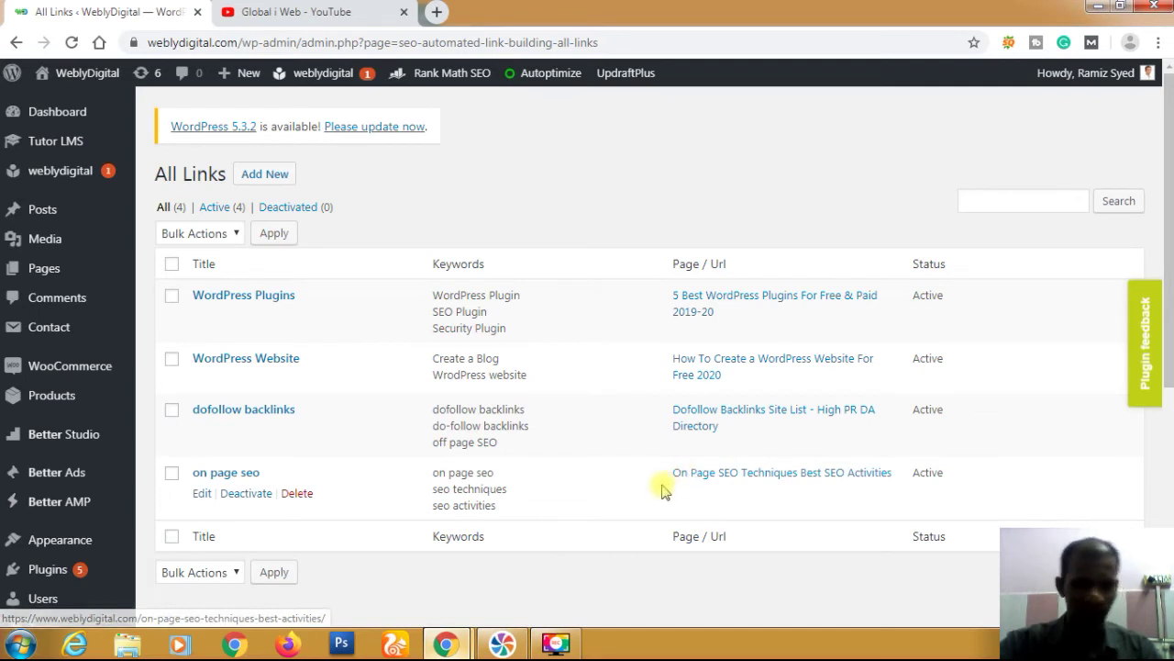
Switch to the published blog window and open the post "Google Search Console Free SEO Tool Feature 2020"
click(461, 641)
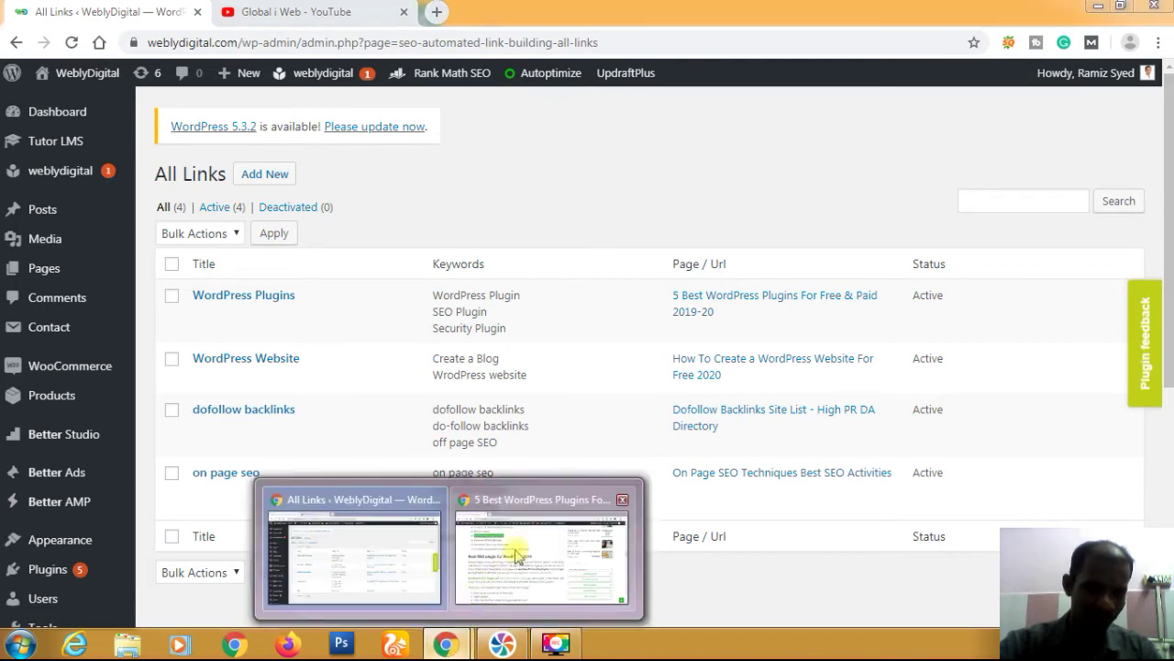
click(529, 548)
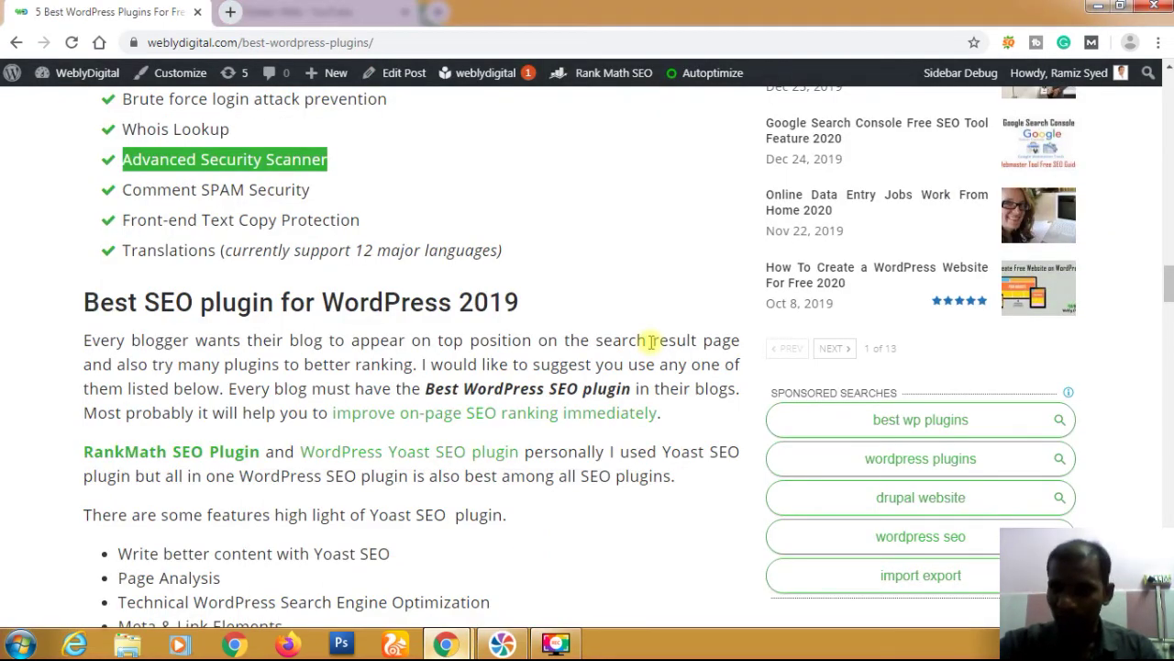
scroll(650, 341, up, 2)
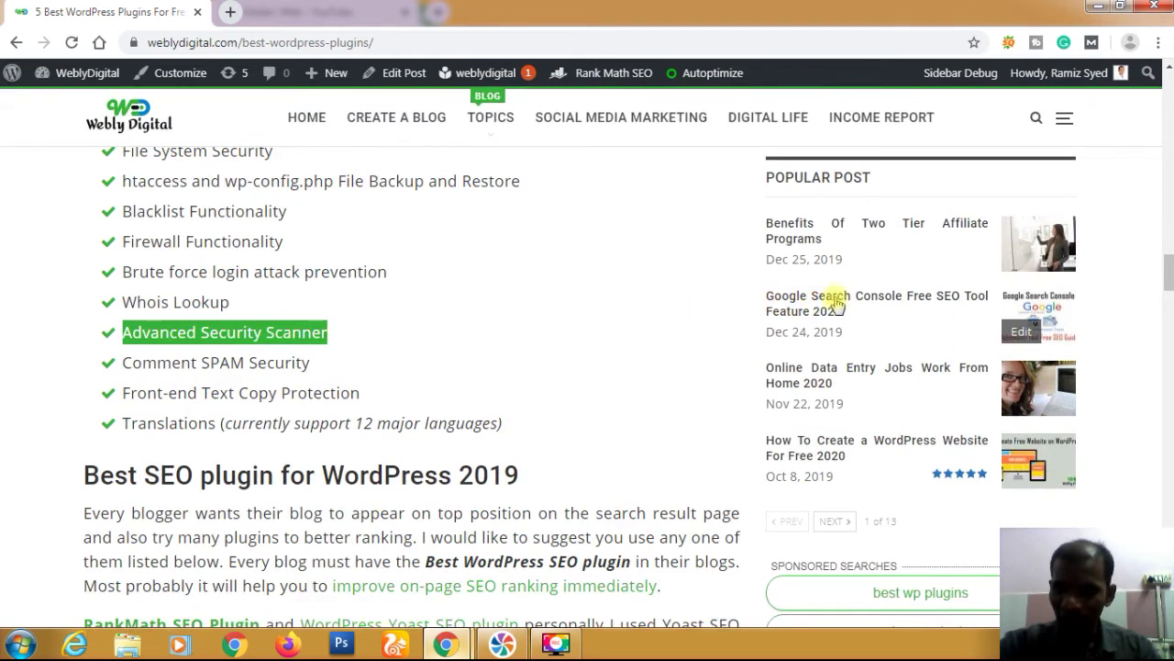
click(890, 298)
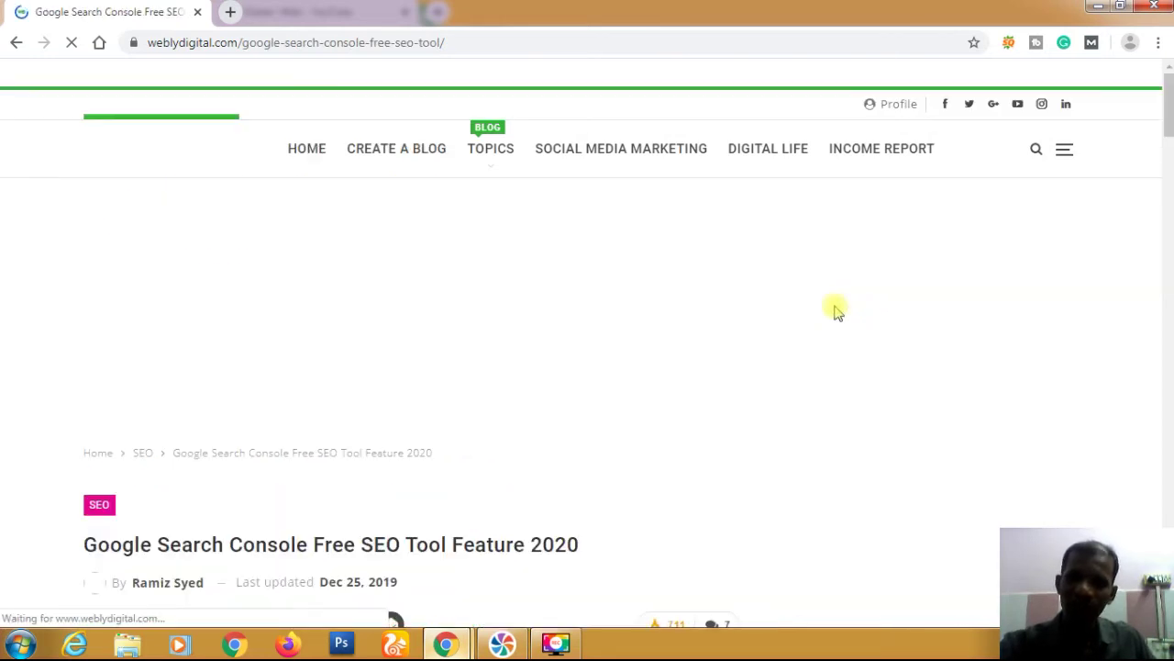
Examine the whole Google Search Console post for automatically linked keywords, from its introduction to the conclusion and author box
scroll(624, 330, down, 6)
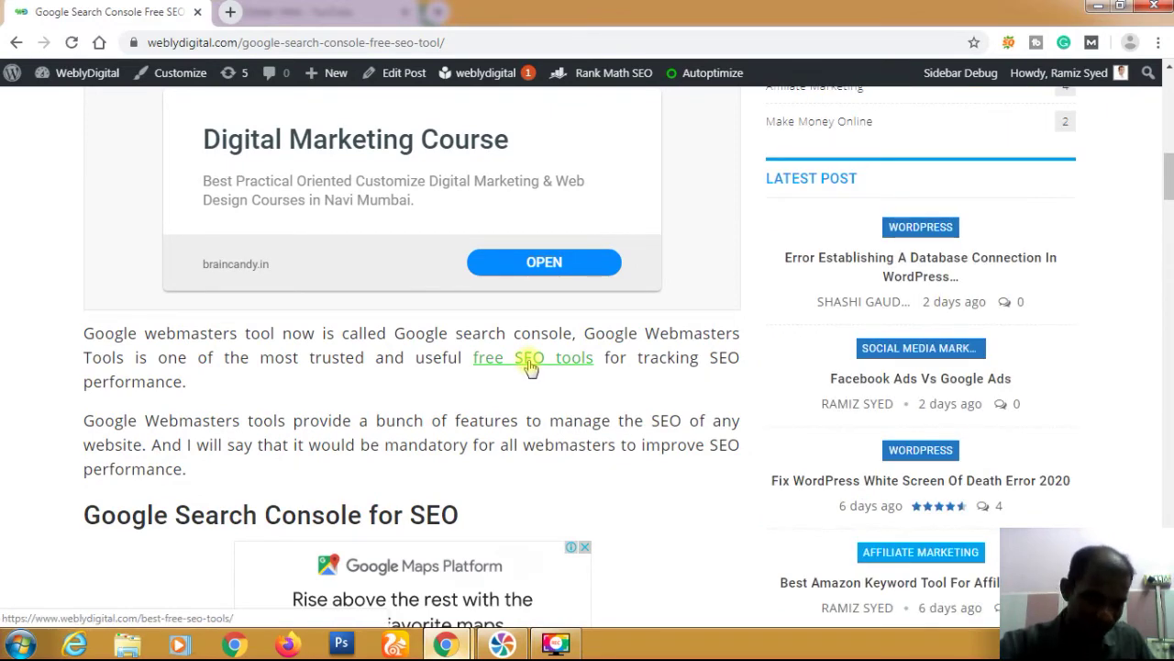
scroll(563, 398, down, 5)
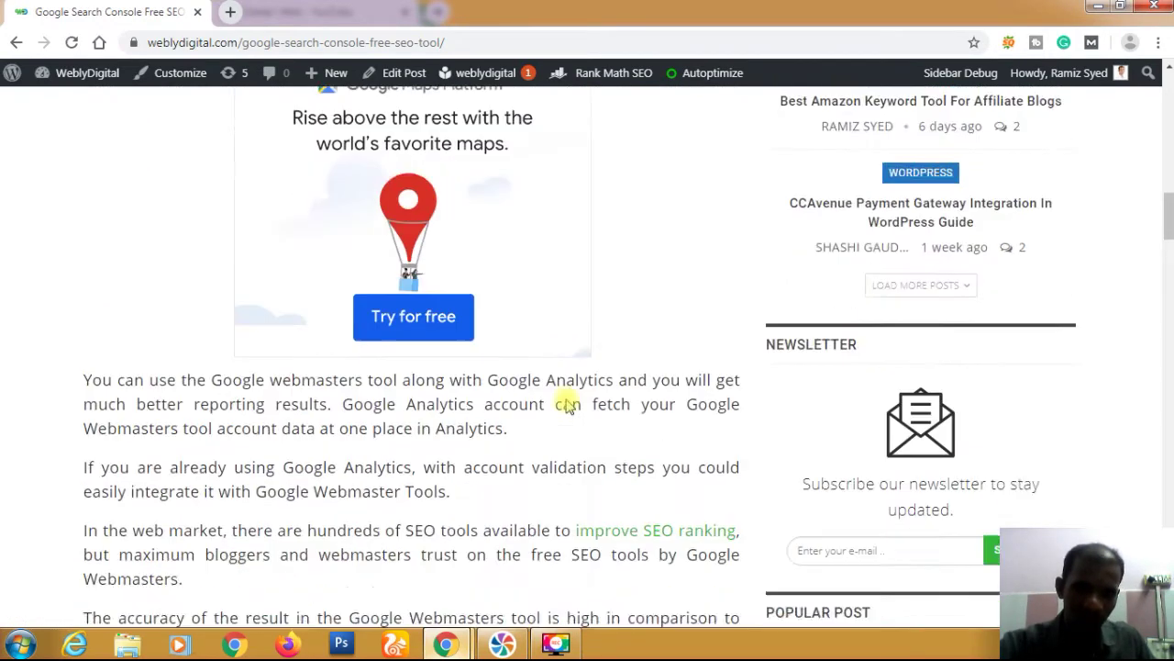
scroll(568, 404, down, 2)
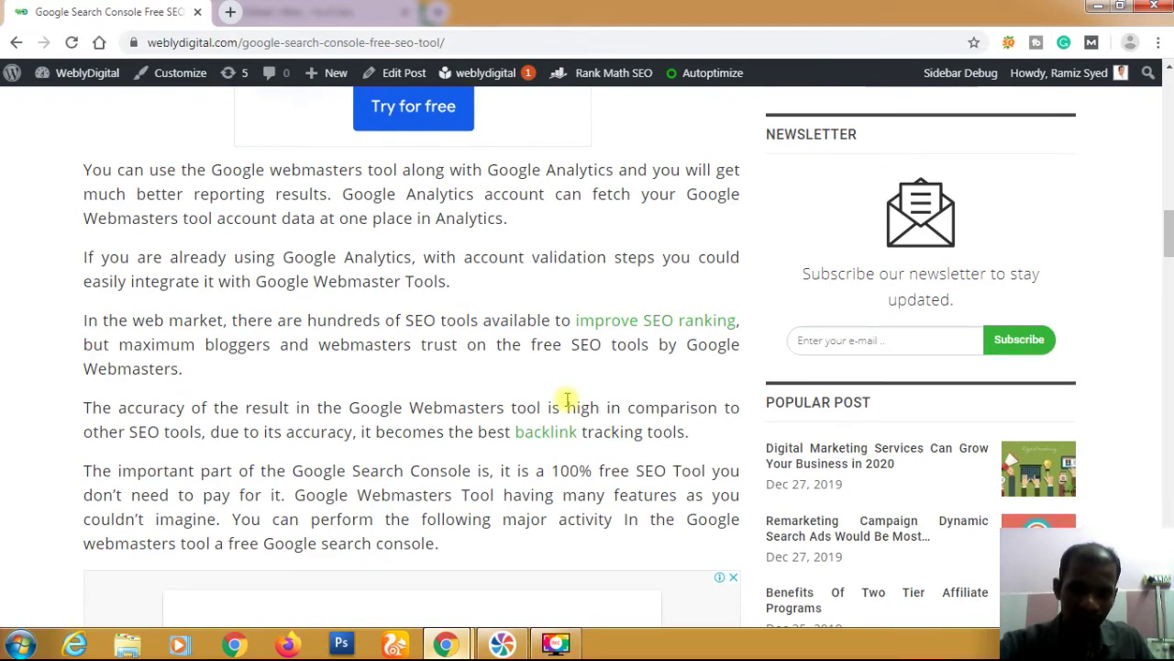
scroll(568, 401, down, 3)
scroll(566, 404, down, 8)
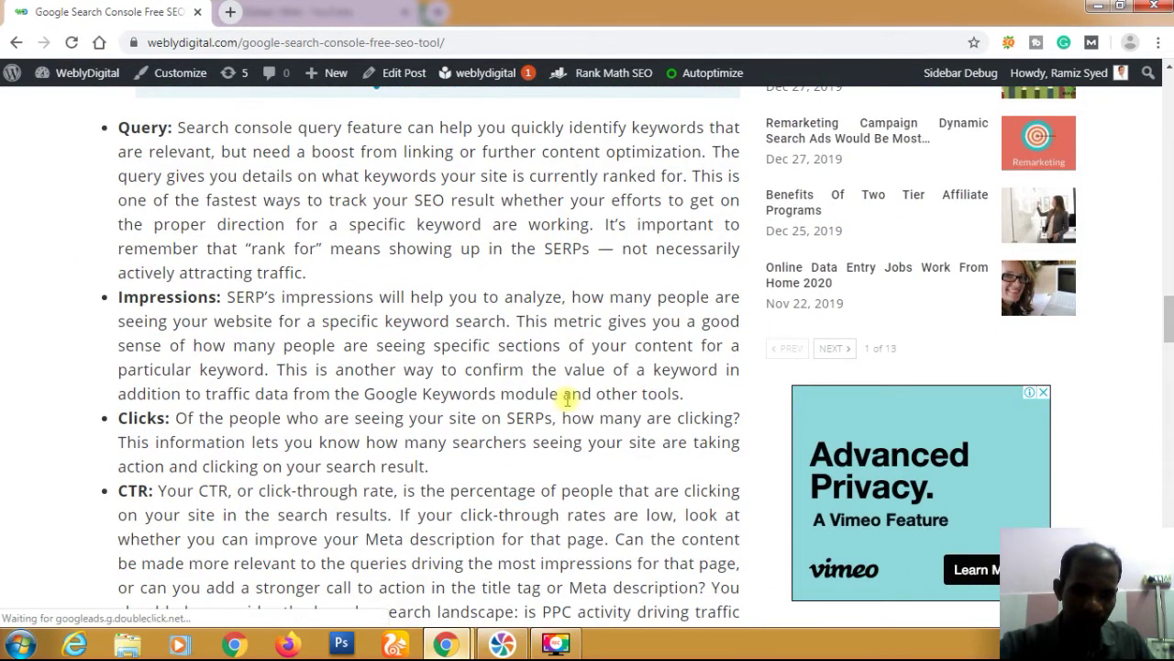
scroll(568, 401, down, 7)
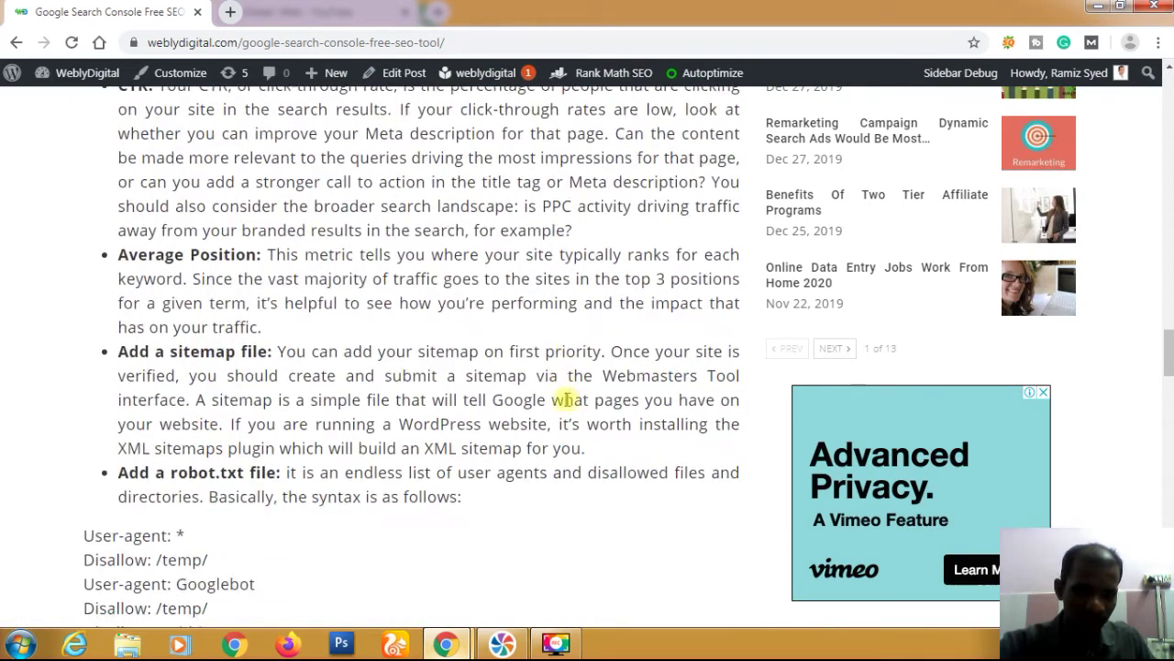
scroll(568, 401, down, 2)
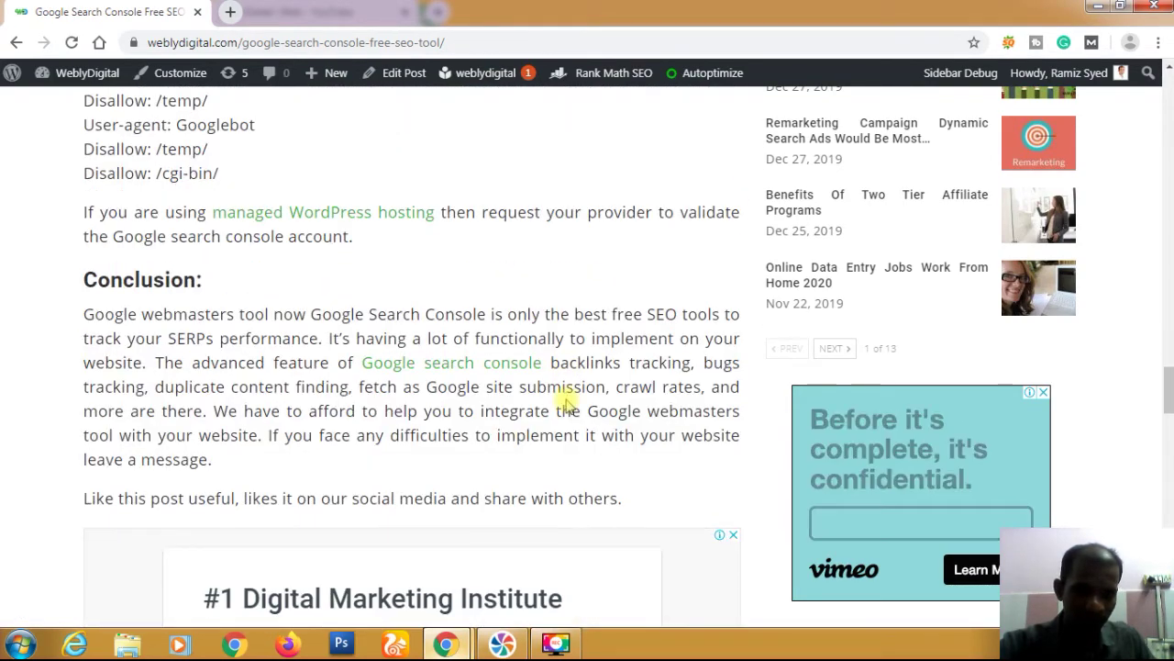
scroll(568, 404, down, 5)
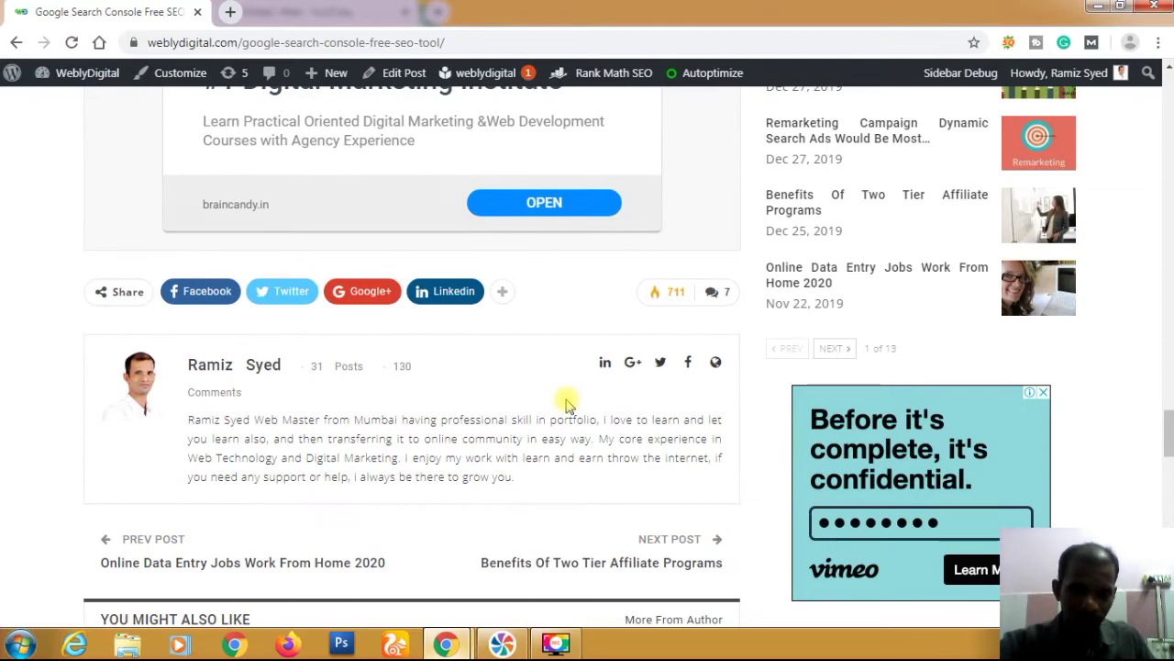
Browse the SEO category and open the post "Off Page SEO Techniques Important Activities In 2019"
scroll(568, 404, up, 16)
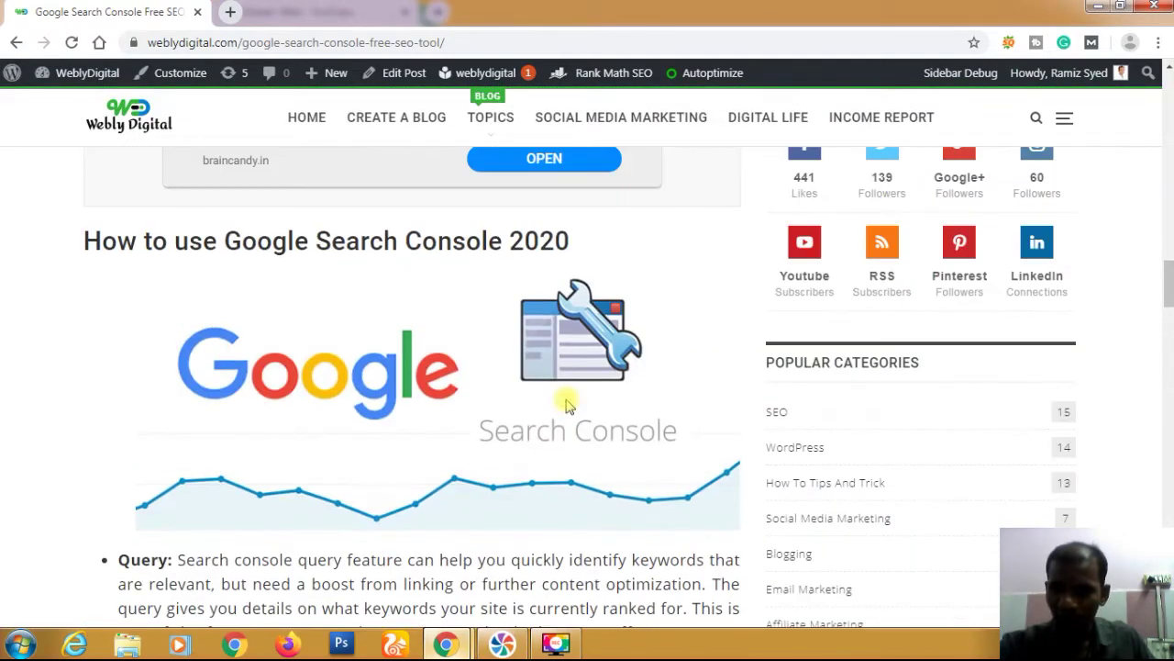
click(777, 417)
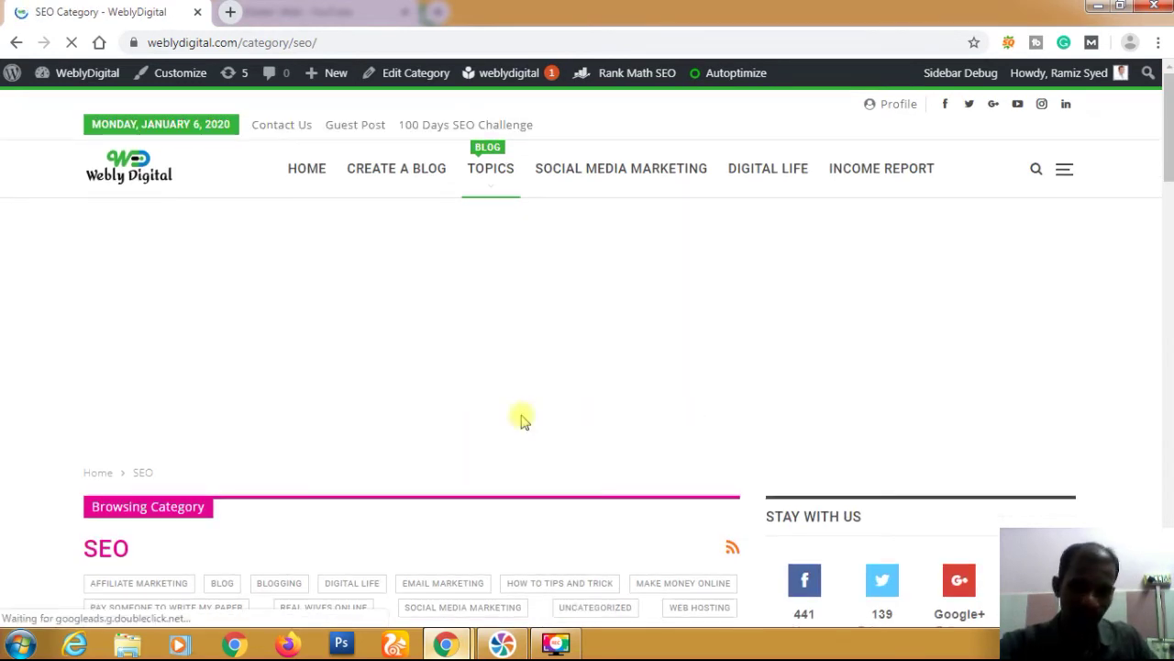
scroll(520, 419, down, 5)
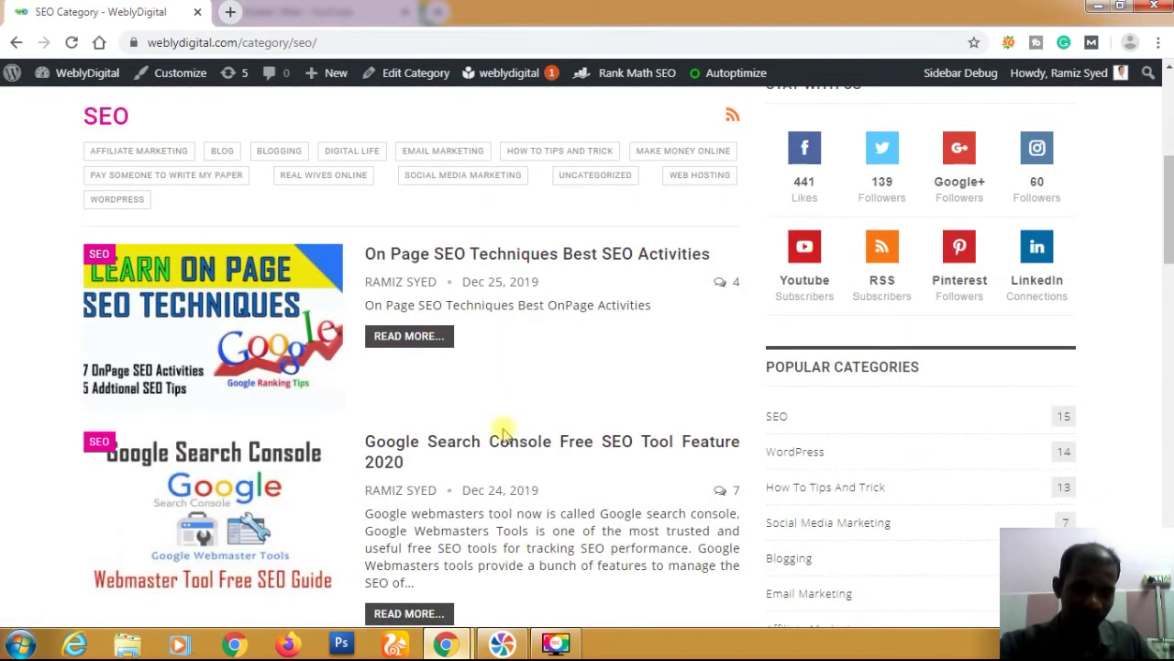
scroll(517, 450, down, 5)
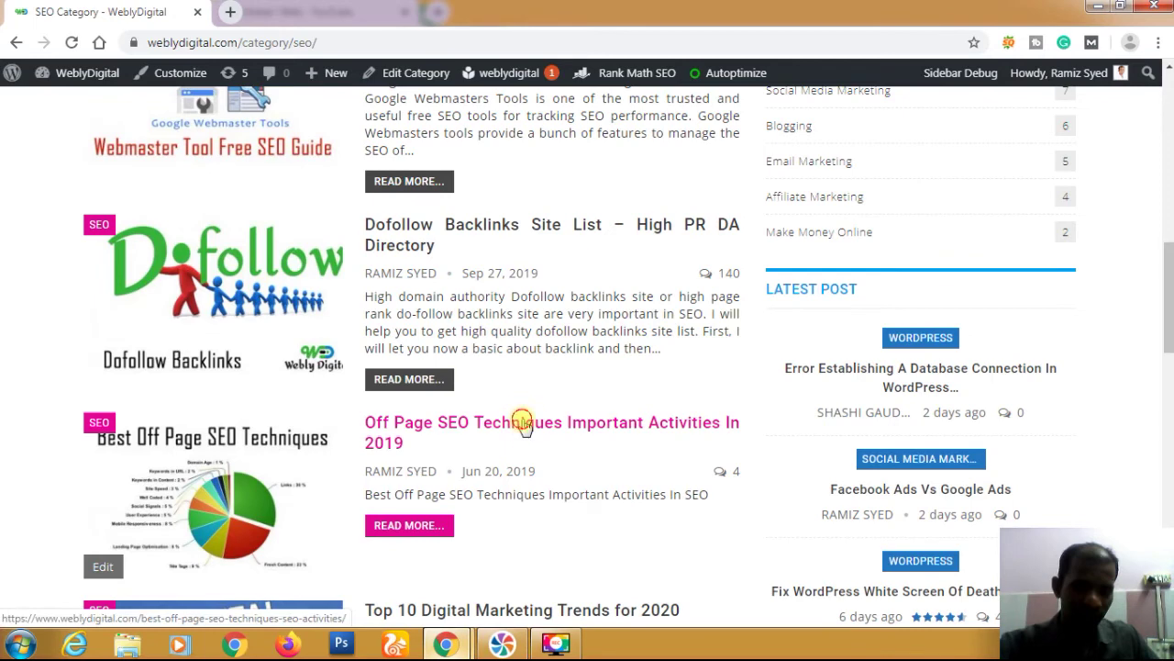
click(523, 426)
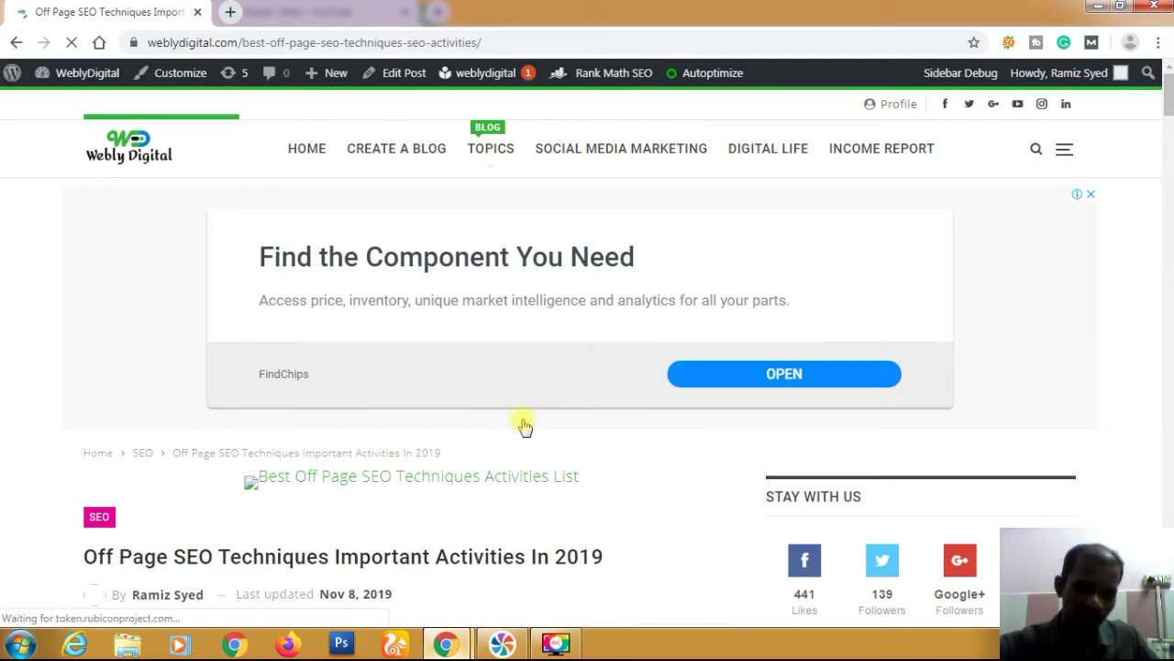
Check the introduction and link building section of the off page SEO post for linked "on page SEO" and "SEO activities" keywords
scroll(524, 425, down, 5)
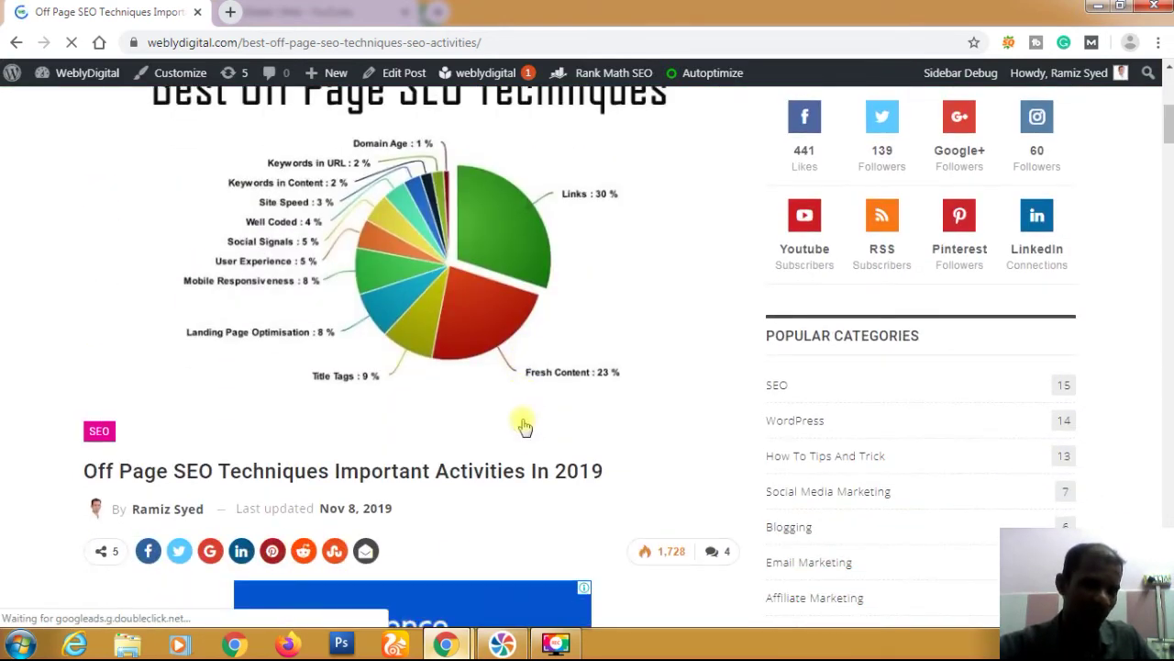
scroll(524, 426, down, 8)
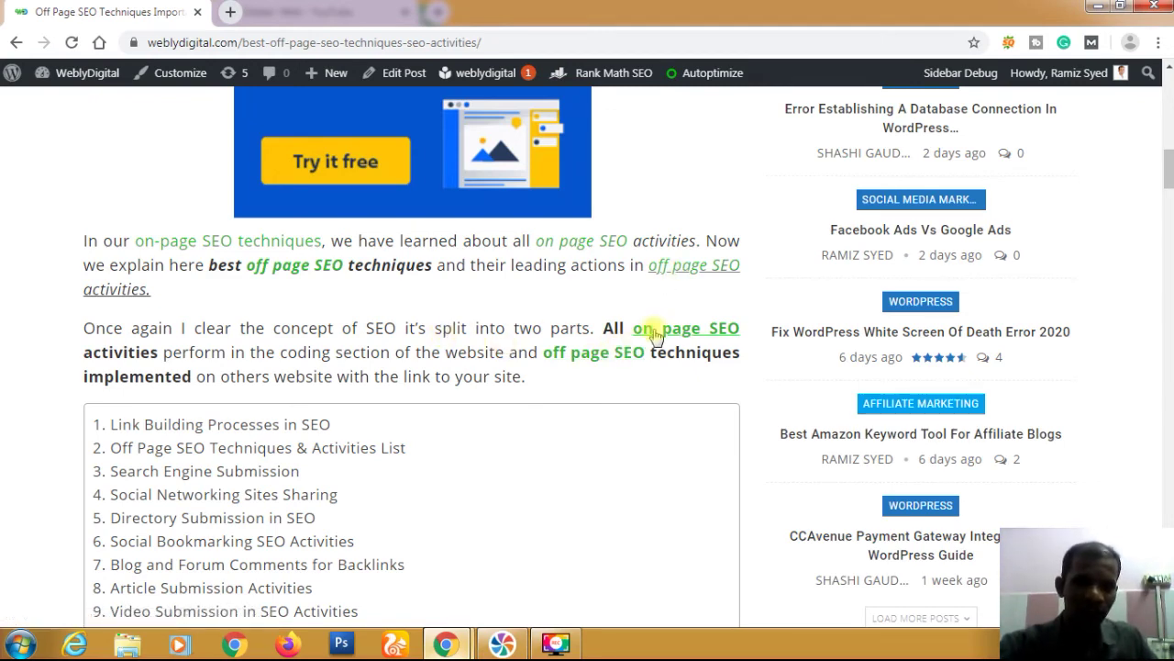
scroll(446, 328, down, 2)
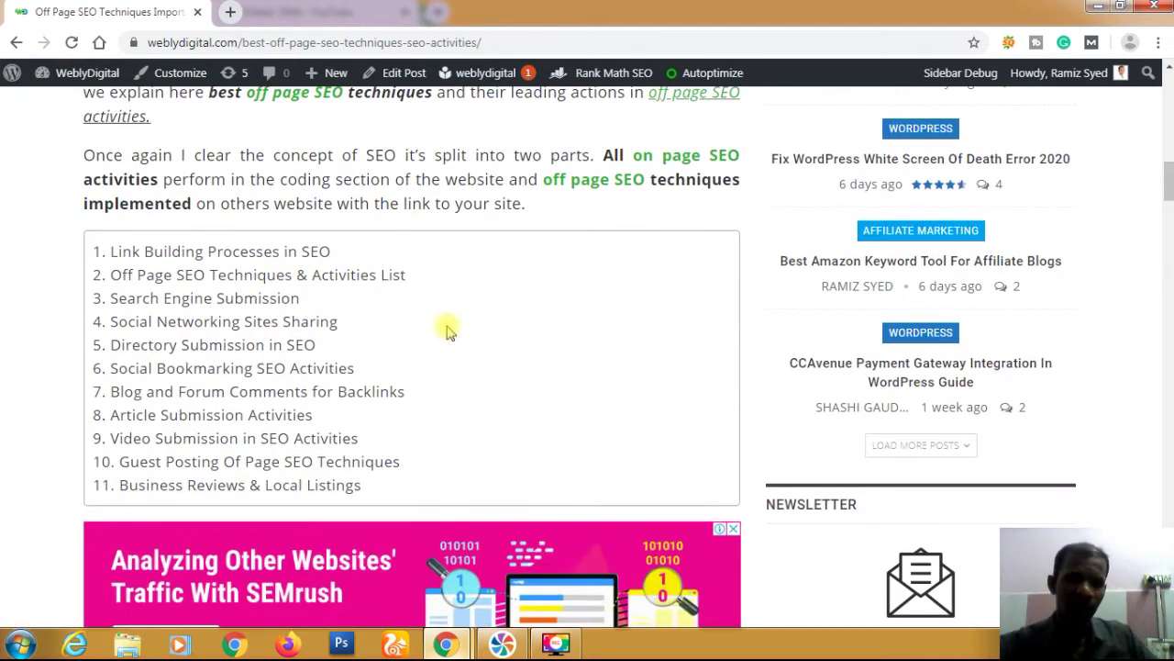
scroll(448, 328, up, 2)
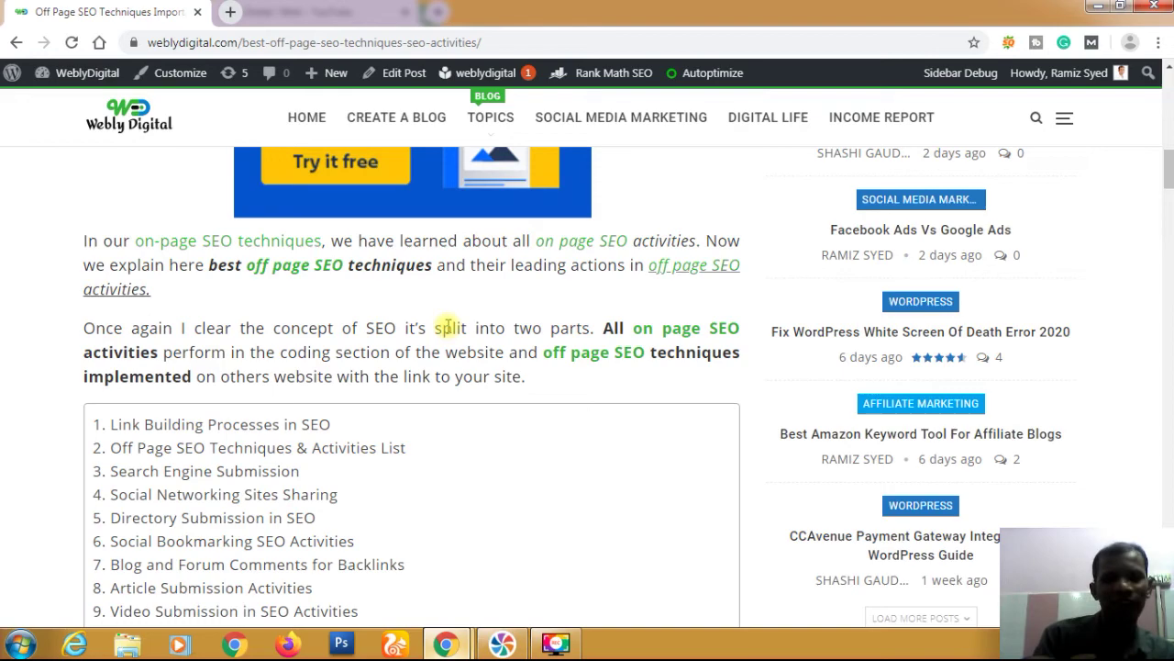
scroll(447, 328, down, 15)
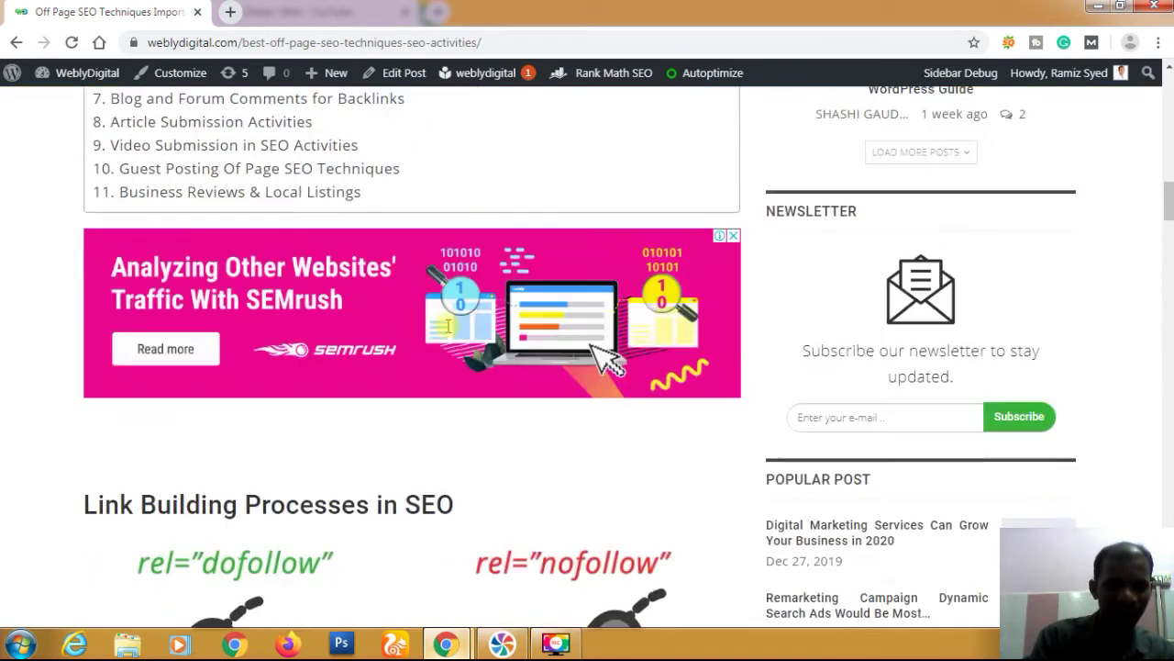
scroll(448, 328, down, 3)
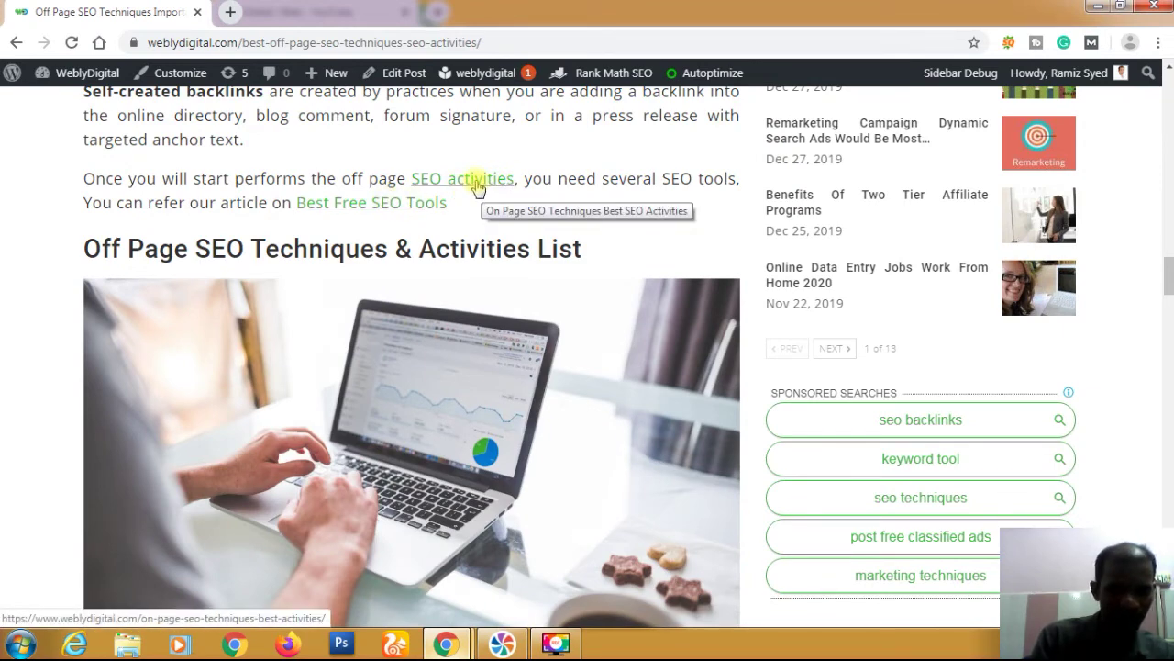
Look through the remaining sections of the off page SEO post, down past the conclusion, for further automatic keyword links
scroll(476, 187, down, 8)
scroll(476, 186, down, 8)
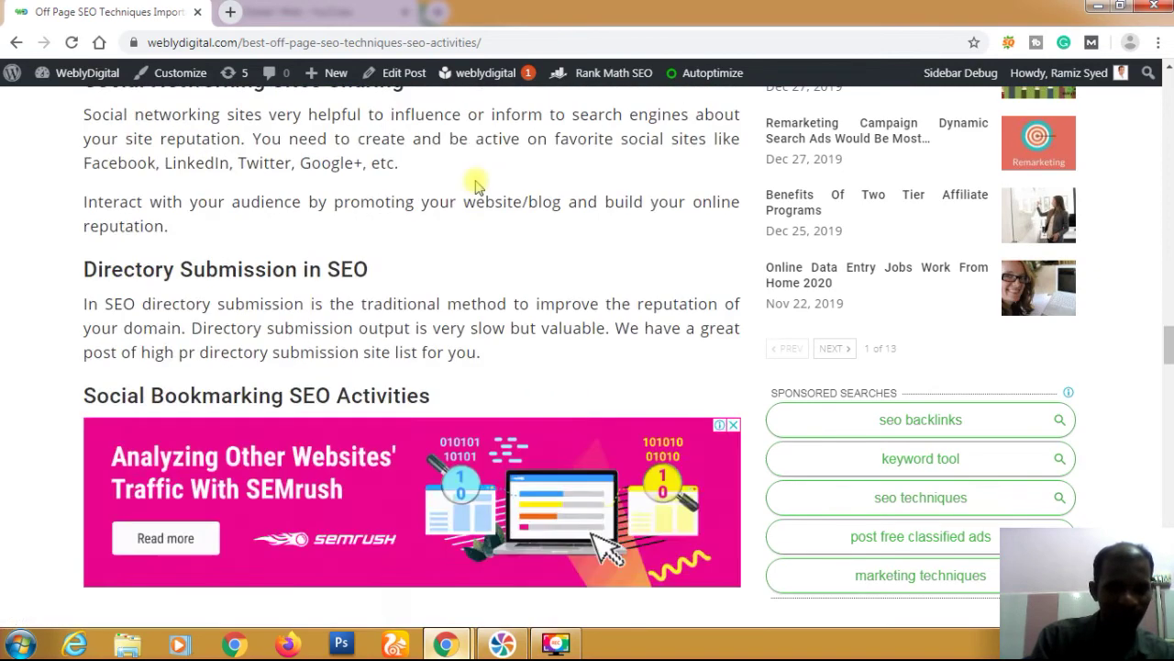
scroll(476, 187, down, 8)
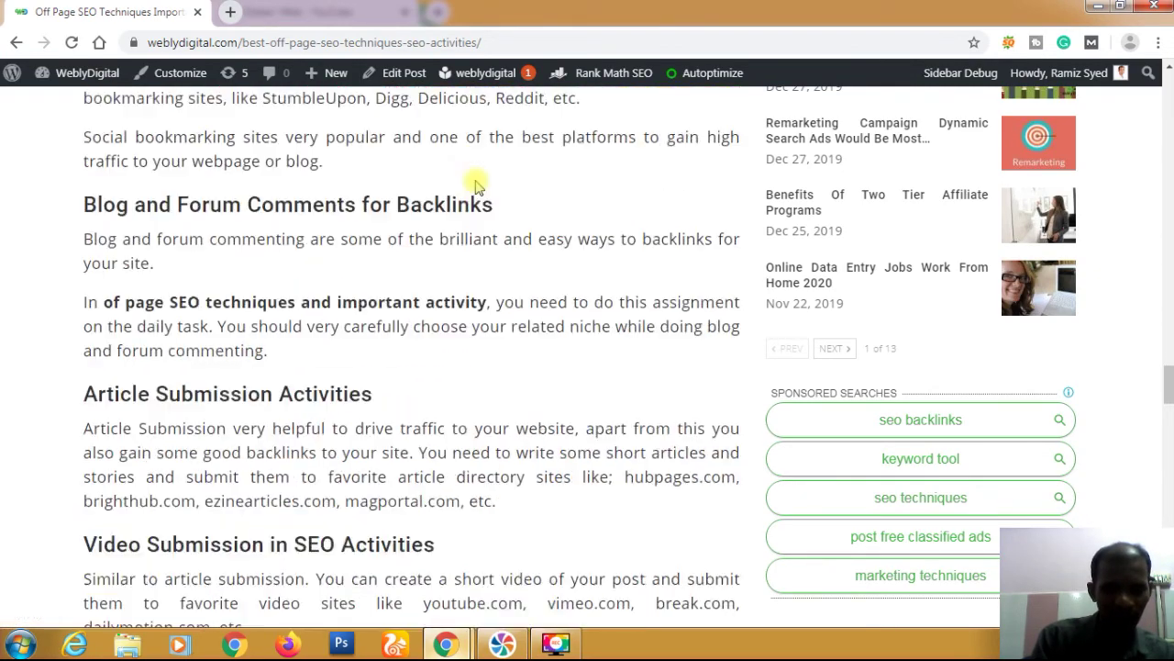
scroll(476, 183, down, 4)
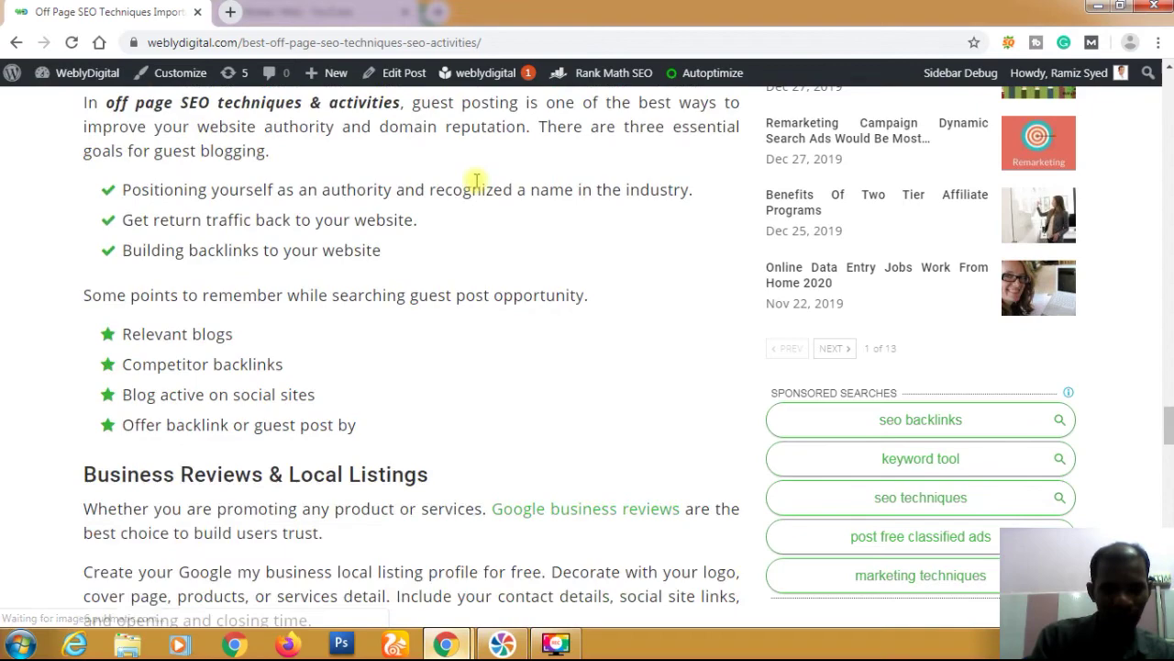
scroll(476, 186, down, 2)
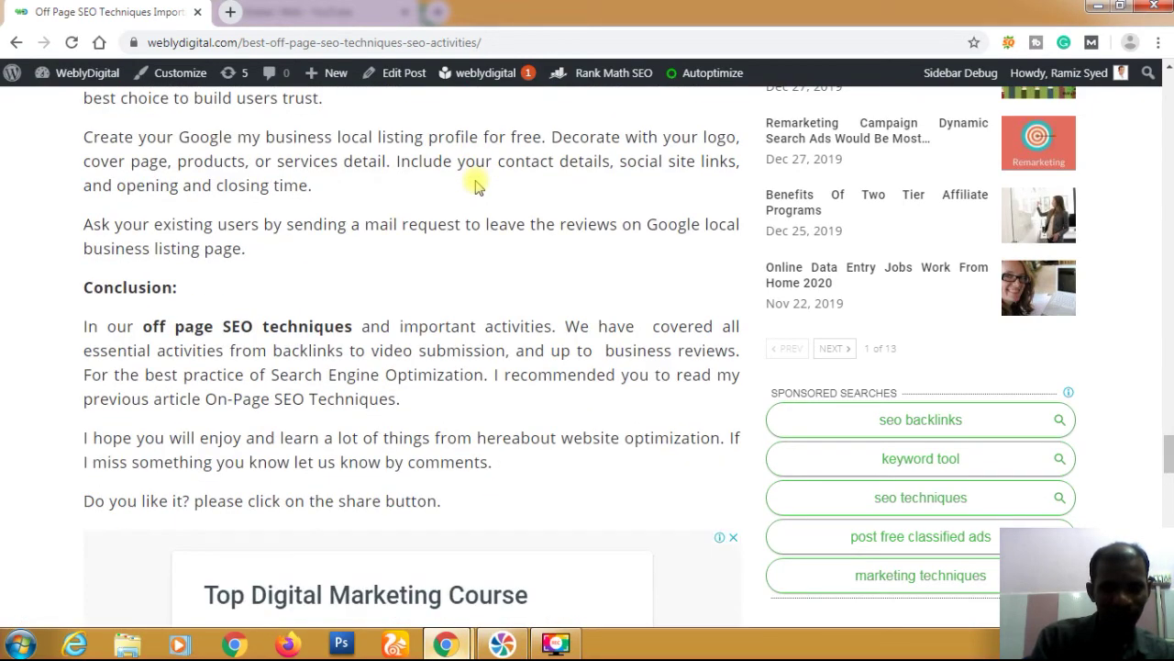
scroll(476, 186, down, 2)
scroll(476, 186, down, 5)
Follow the "SEO activities" link above the "Off Page SEO Techniques & Activities List" heading to test its target, and return to the All Links window
scroll(476, 184, up, 5)
scroll(476, 181, up, 20)
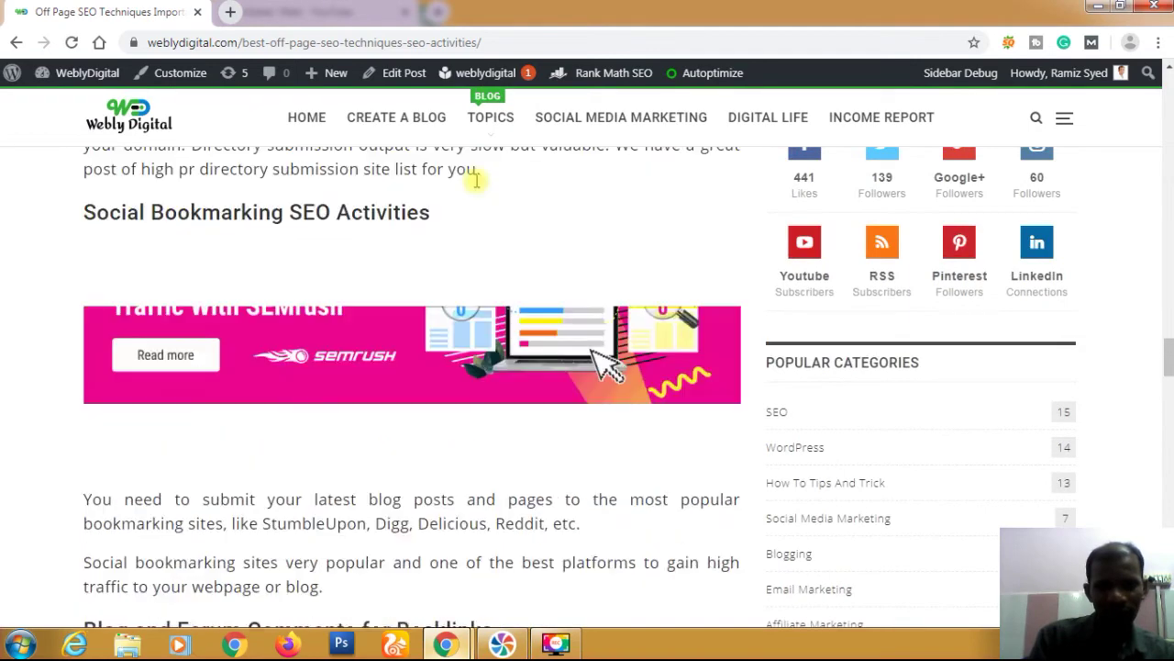
scroll(476, 180, up, 8)
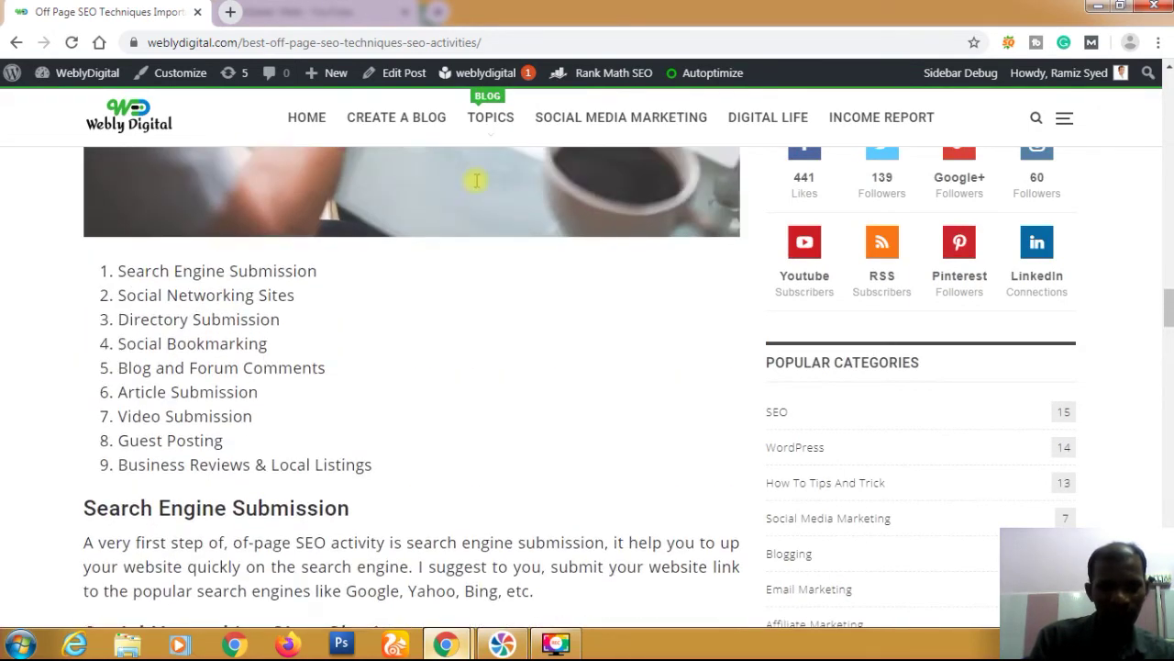
scroll(476, 180, up, 8)
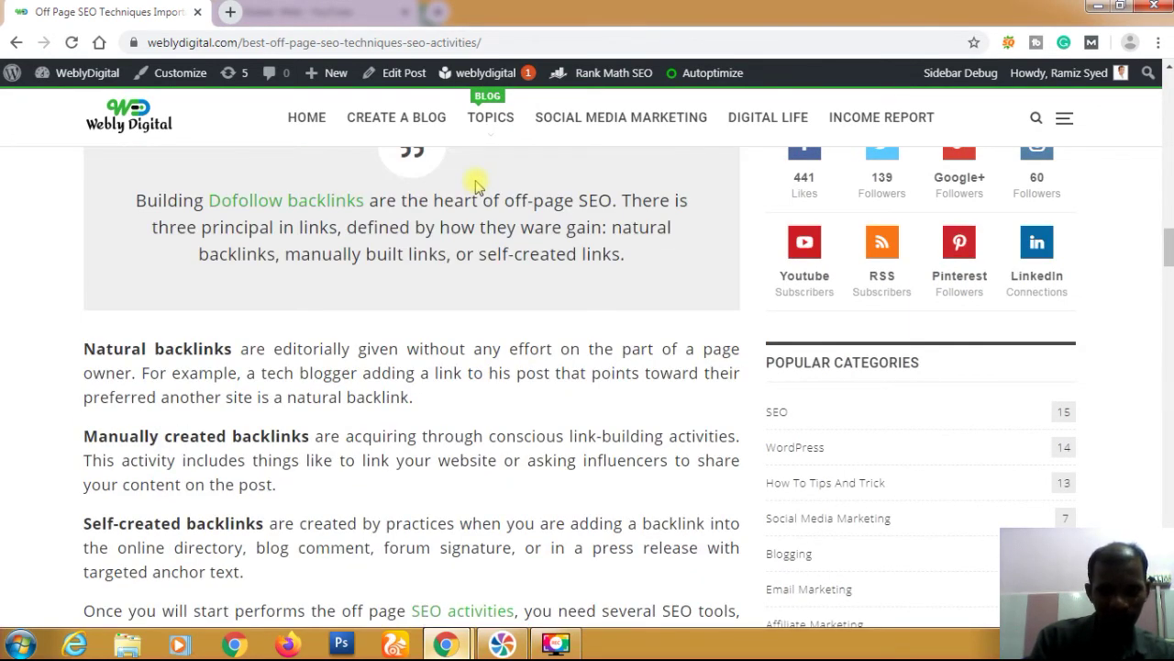
scroll(487, 453, down, 2)
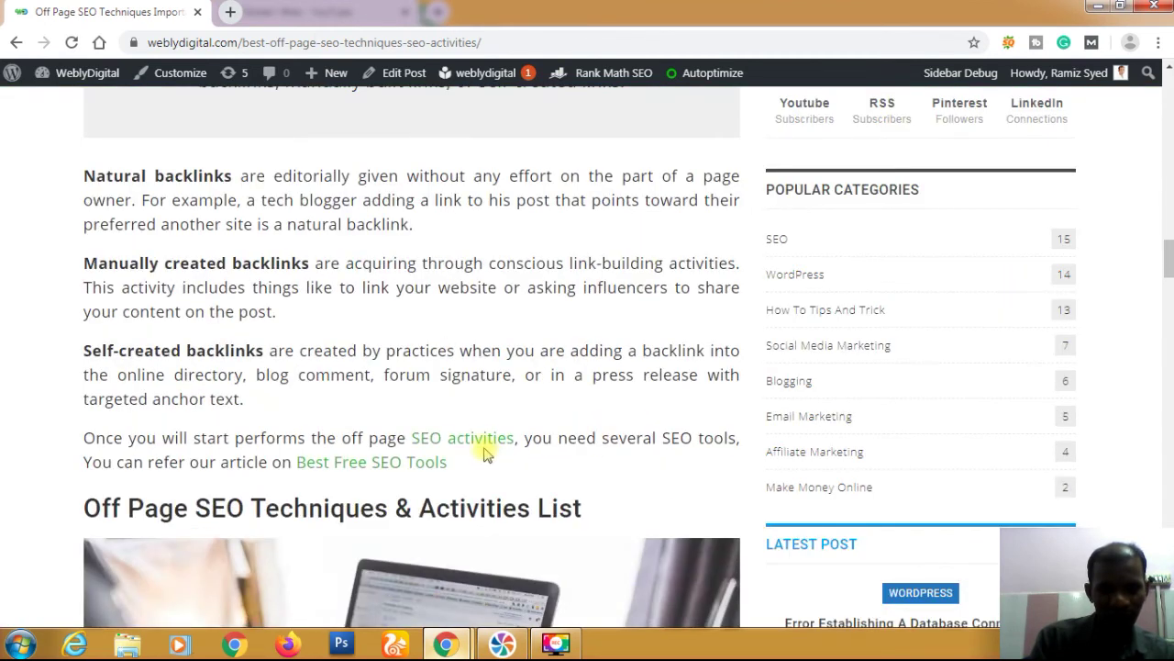
click(476, 446)
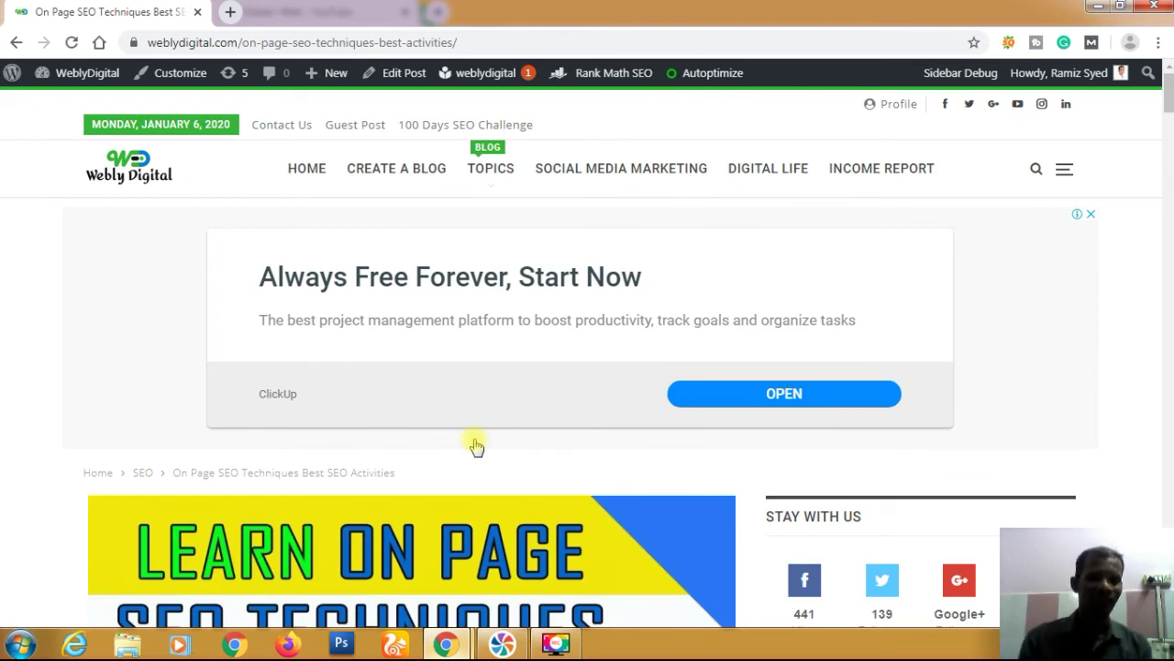
key(alt+Tab)
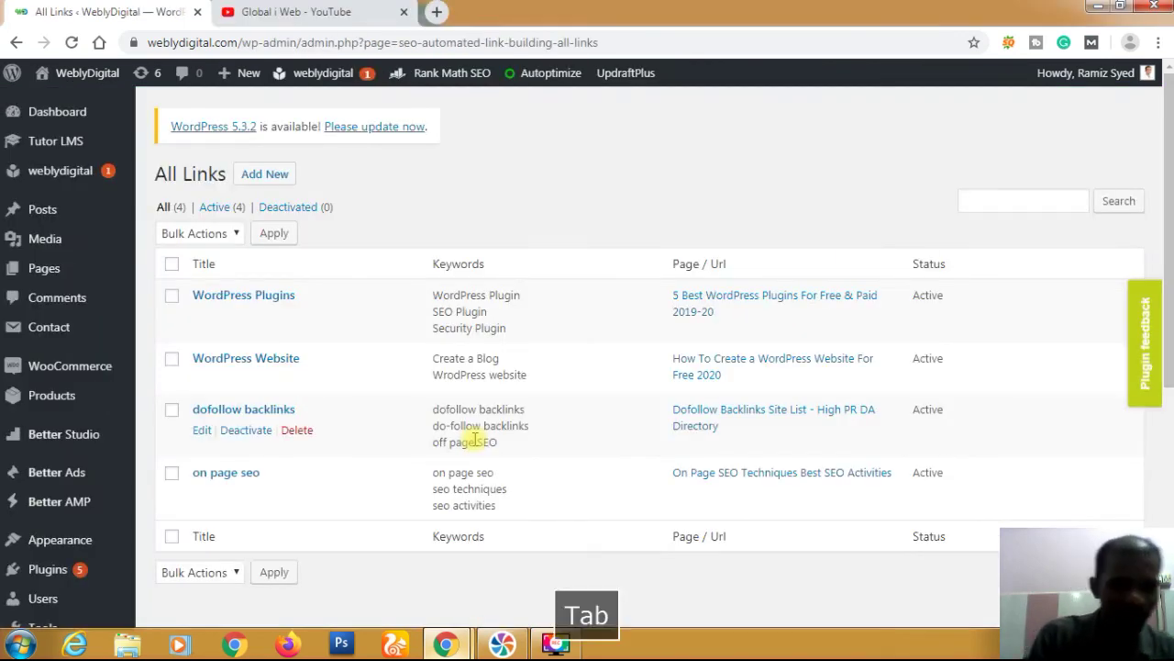